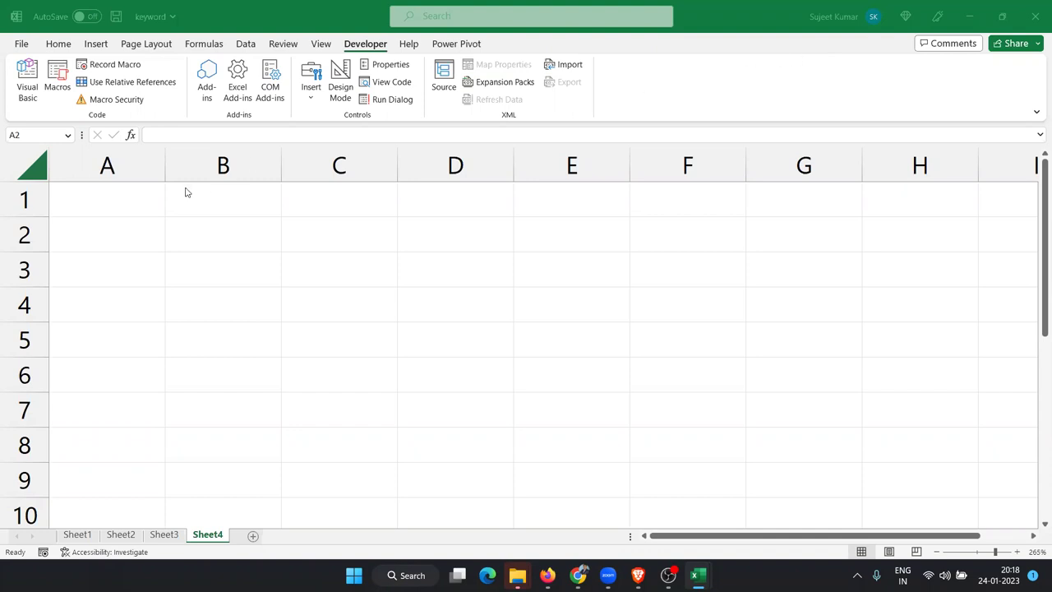
Step: Type a sample name into A1 and drag it down to A2 by hand
{"action": "left_click", "coordinate": [126, 211]}
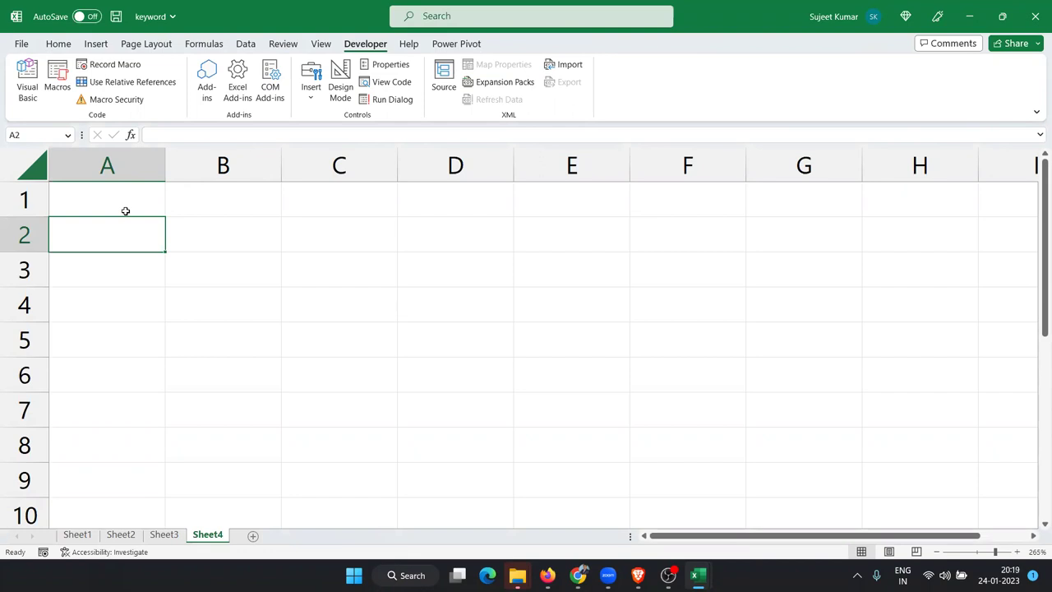
{"action": "left_click", "coordinate": [126, 211]}
{"action": "type", "text": "Puja"}
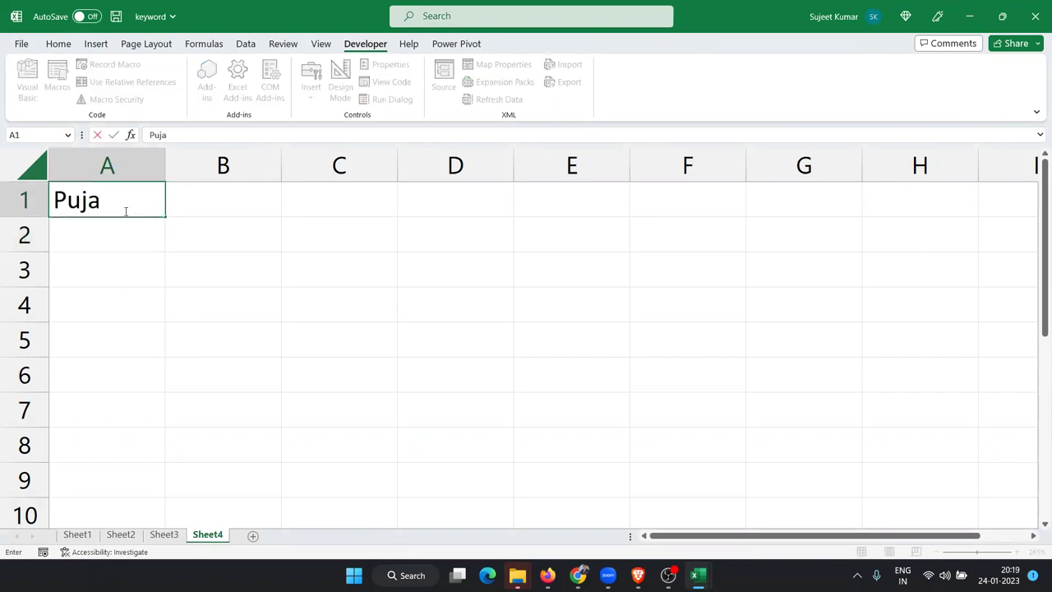
{"action": "key", "text": "Return"}
{"action": "left_click", "coordinate": [126, 211]}
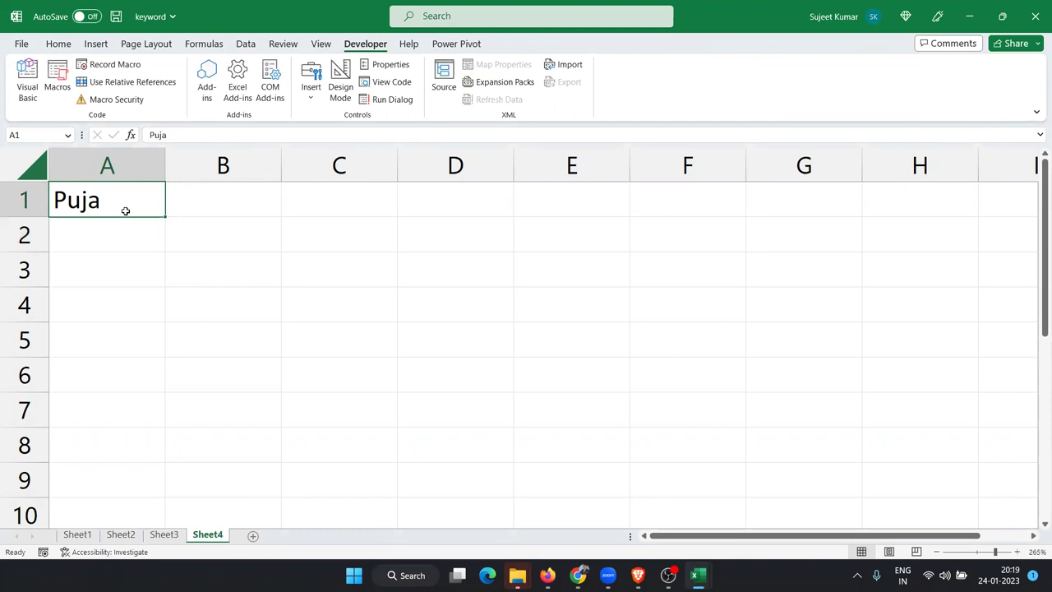
{"action": "left_click_drag", "start_coordinate": [130, 217], "coordinate": [129, 237]}
Step: Enter a second name in A1, shift both entries down to A2:A3, then clear them
{"action": "left_click", "coordinate": [114, 207]}
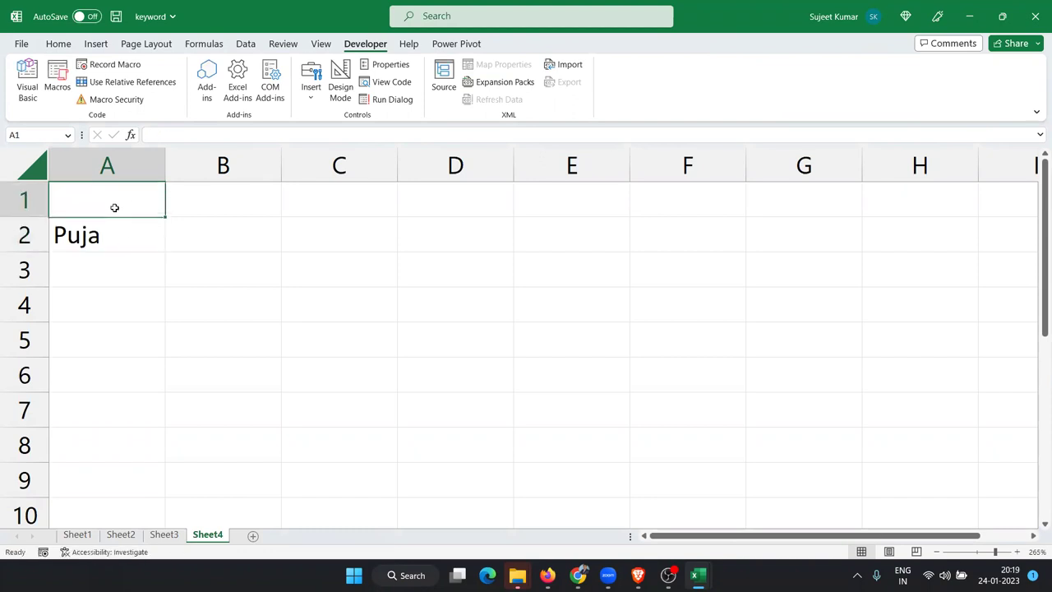
{"action": "type", "text": "Mohna"}
{"action": "key", "text": "Return"}
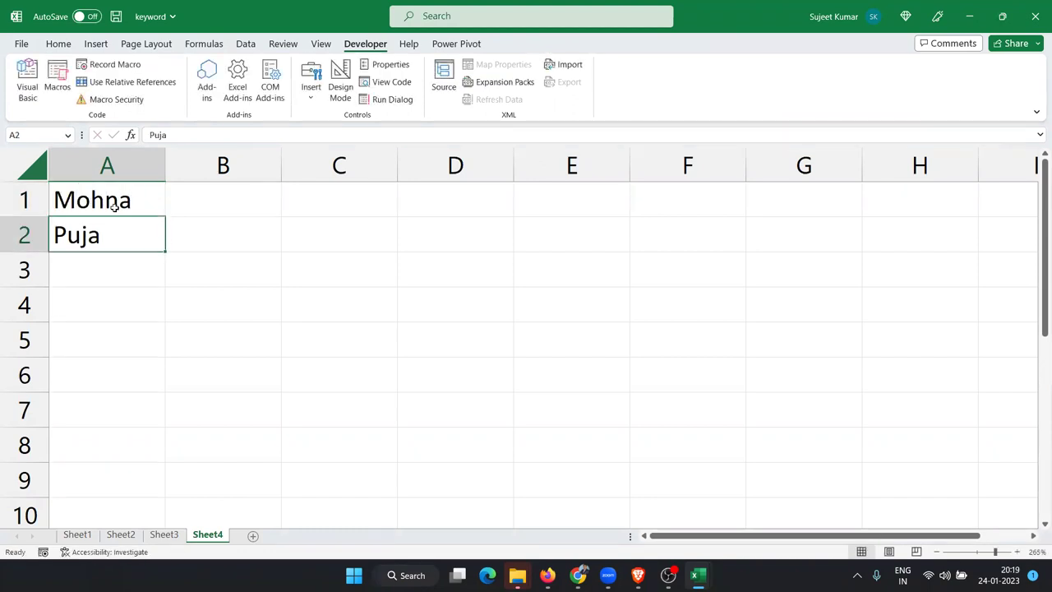
{"action": "left_click", "coordinate": [114, 206]}
{"action": "type", "text": "Mohan"}
{"action": "key", "text": "Return"}
{"action": "left_click_drag", "start_coordinate": [114, 206], "coordinate": [107, 272]}
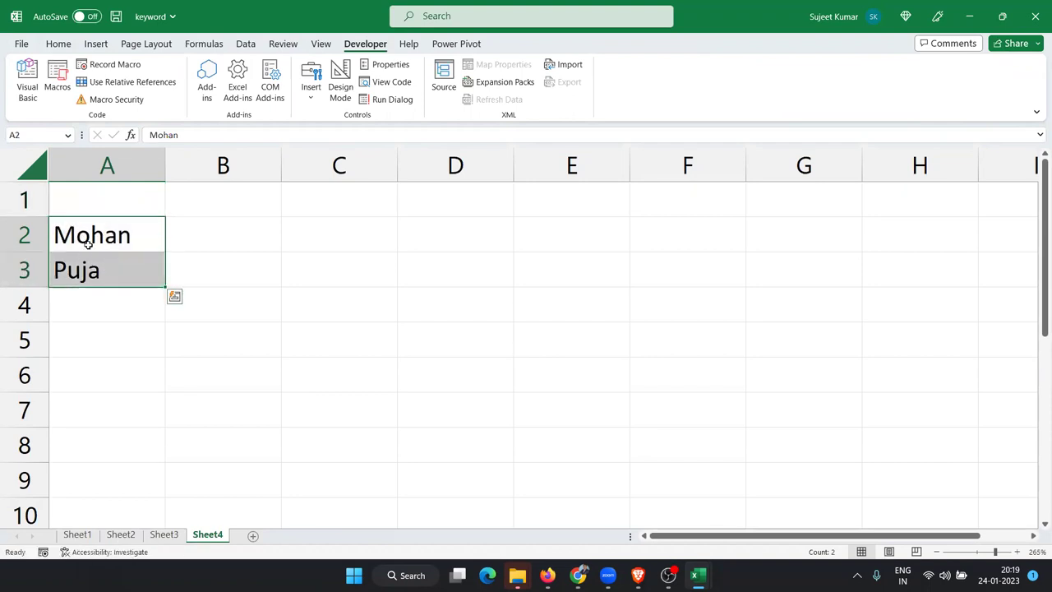
{"action": "key", "text": "Delete"}
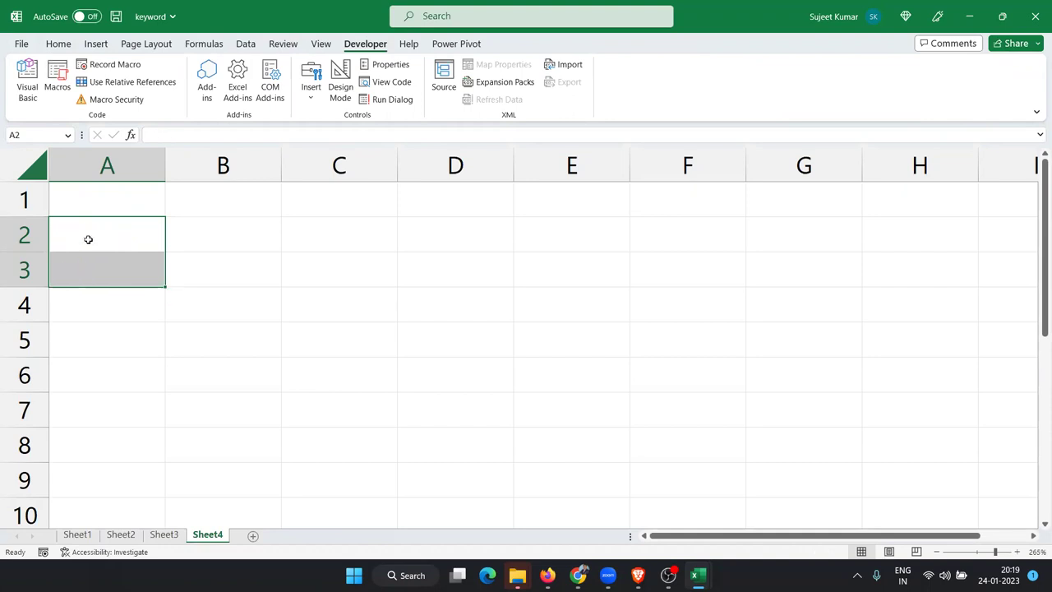
{"action": "left_click", "coordinate": [118, 267]}
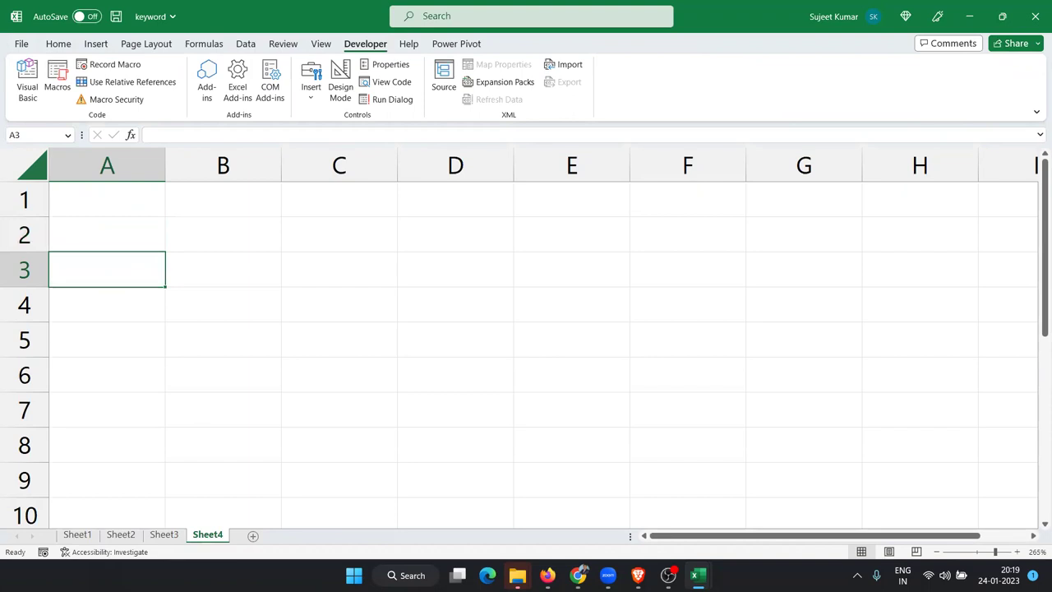
Step: Open Sheet4's code and add a Worksheet_Change event via the Worksheet and Change dropdowns
{"action": "right_click", "coordinate": [205, 536]}
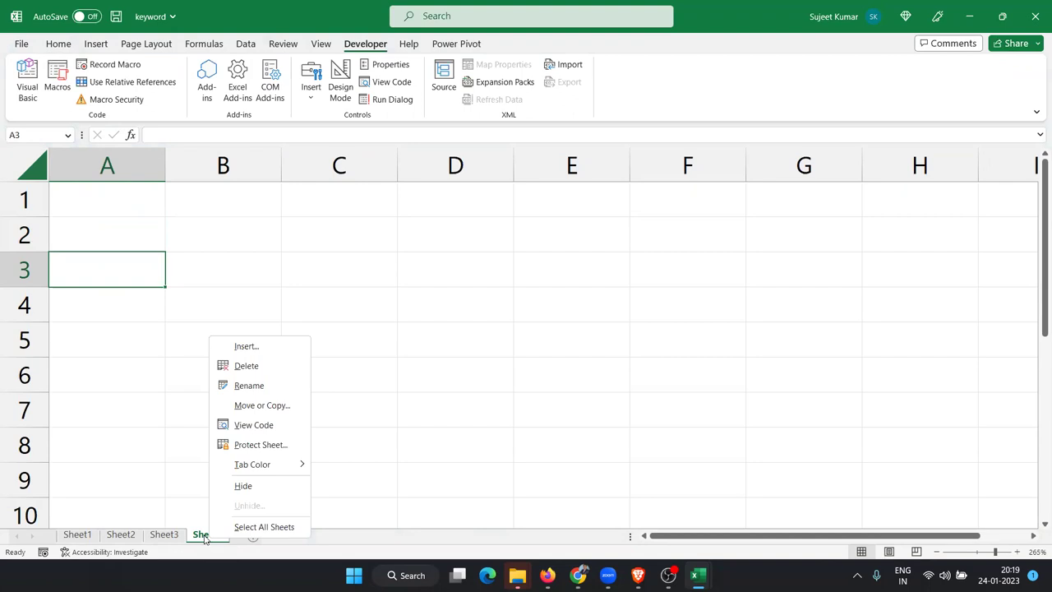
{"action": "left_click", "coordinate": [253, 425]}
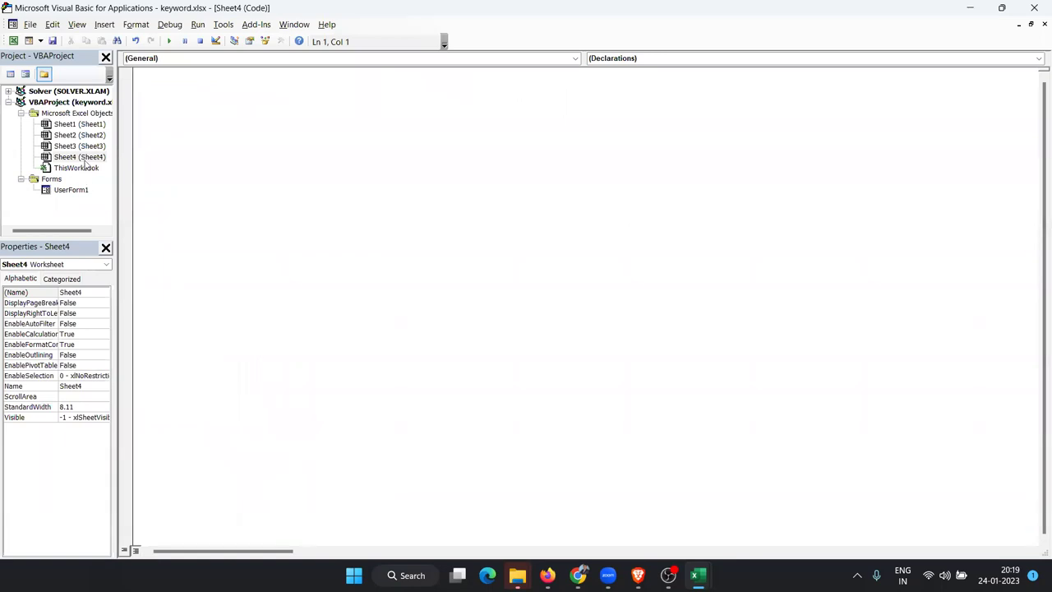
{"action": "double_click", "coordinate": [82, 162]}
{"action": "left_click", "coordinate": [148, 61]}
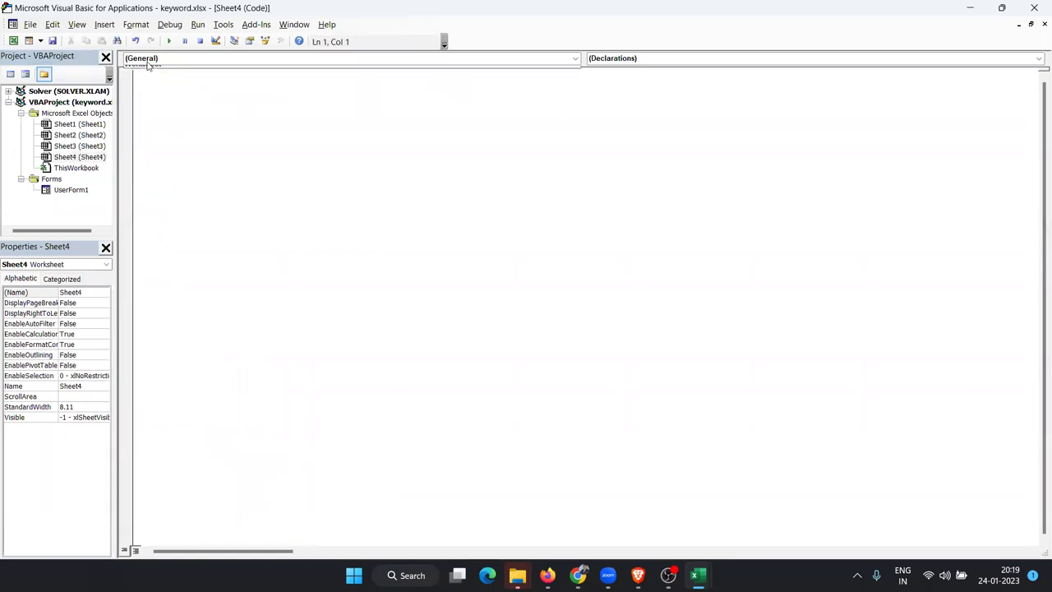
{"action": "left_click", "coordinate": [146, 76]}
{"action": "left_click", "coordinate": [618, 61]}
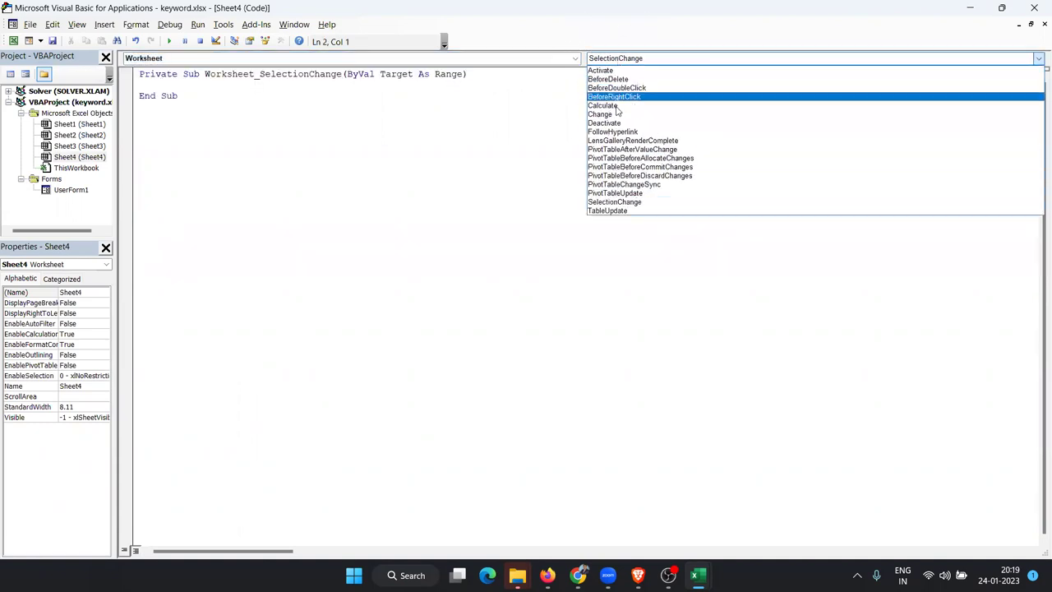
{"action": "left_click", "coordinate": [617, 114]}
Step: Delete the Worksheet_SelectionChange stub, leaving an empty line inside Worksheet_Change
{"action": "left_click_drag", "start_coordinate": [236, 137], "coordinate": [129, 121]}
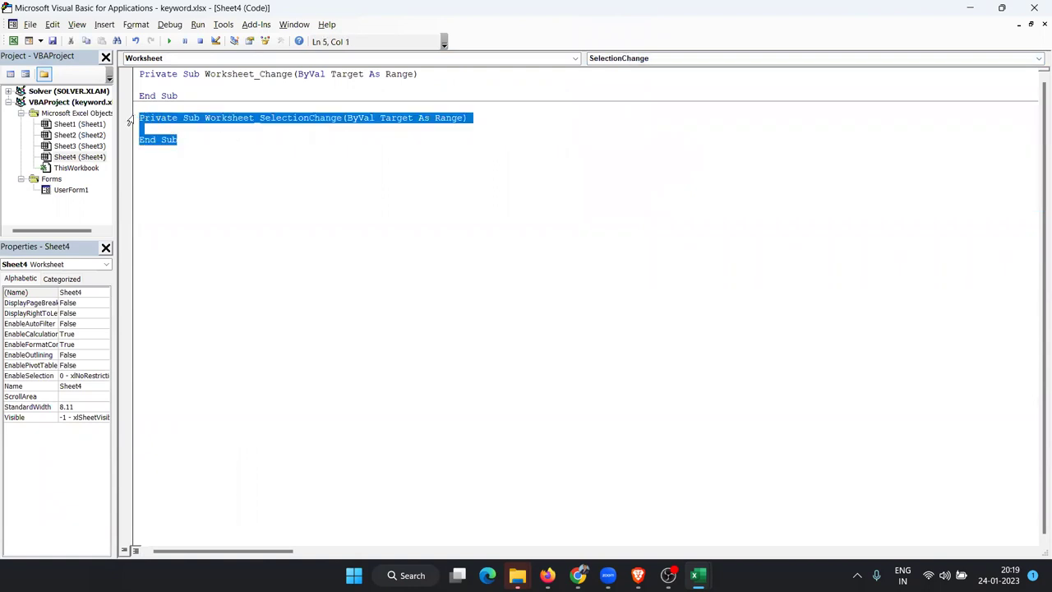
{"action": "key", "text": "Delete"}
{"action": "key", "text": "Up"}
{"action": "key", "text": "Up"}
{"action": "key", "text": "Up"}
{"action": "key", "text": "Return"}
{"action": "key", "text": "Return"}
{"action": "key", "text": "Up"}
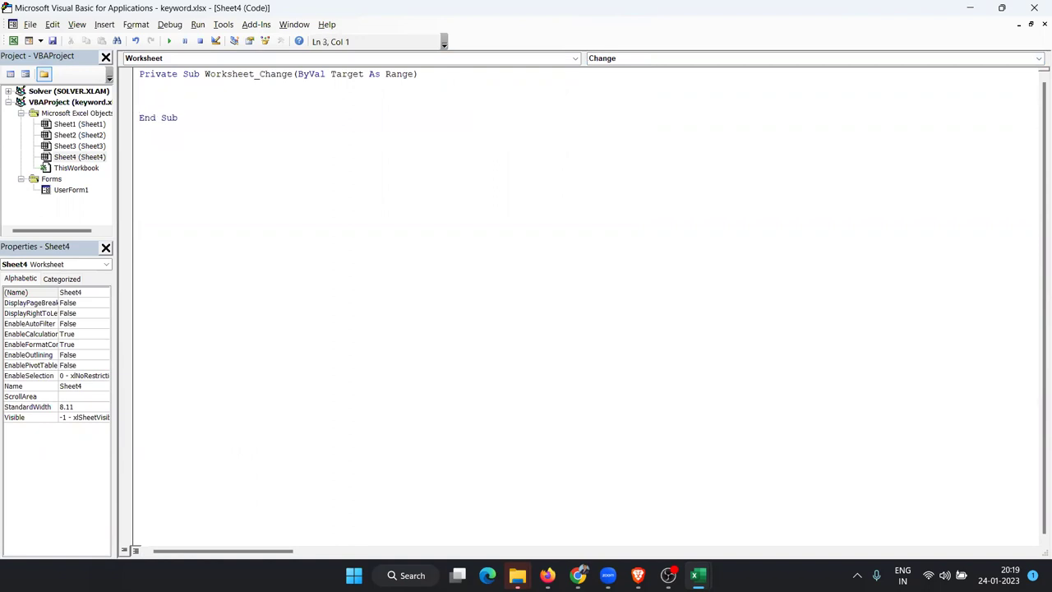
Step: Write Application.EnableEvents = False as the first line, removing a stray backslash
{"action": "type", "text": "applica"}
{"action": "type", "text": "tion"}
{"action": "type", "text": ".e"}
{"action": "key", "text": "Down"}
{"action": "key", "text": "Down"}
{"action": "key", "text": "Down"}
{"action": "key", "text": "Down"}
{"action": "key", "text": "Tab"}
{"action": "type", "text": "= "}
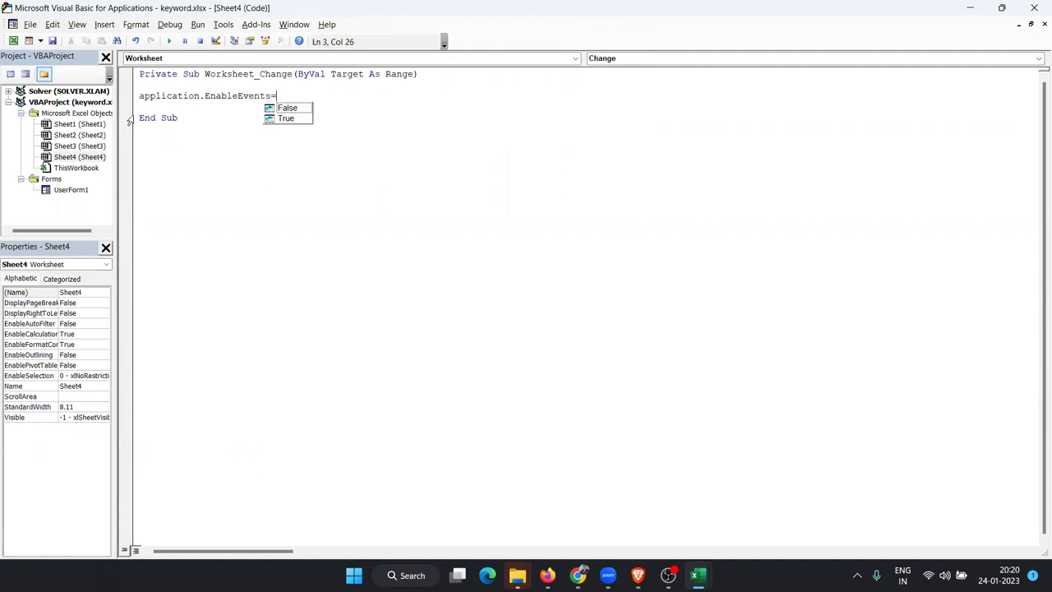
{"action": "type", "text": "f"}
{"action": "key", "text": "Return"}
{"action": "type", "text": "\\"}
{"action": "key", "text": "Down"}
{"action": "key", "text": "Return"}
{"action": "key", "text": "BackSpace"}
Step: Add Application.EnableEvents = True before End Sub, with blank lines between for the main code
{"action": "key", "text": "shift+Up"}
{"action": "key", "text": "ctrl+c"}
{"action": "key", "text": "Down"}
{"action": "key", "text": "Down"}
{"action": "key", "text": "Return"}
{"action": "key", "text": "ctrl+v"}
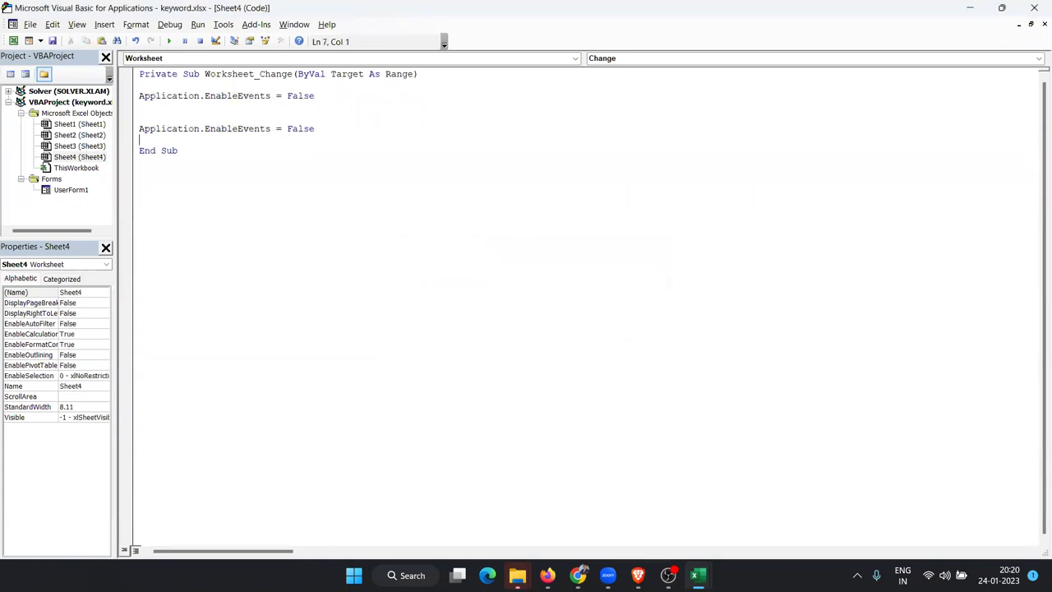
{"action": "key", "text": "BackSpace"}
{"action": "key", "text": "BackSpace"}
{"action": "key", "text": "BackSpace"}
{"action": "key", "text": "BackSpace"}
{"action": "key", "text": "BackSpace"}
{"action": "type", "text": "true"}
{"action": "key", "text": "Return"}
{"action": "key", "text": "Up"}
{"action": "key", "text": "Up"}
{"action": "key", "text": "Return"}
{"action": "key", "text": "Return"}
{"action": "key", "text": "Up"}
{"action": "key", "text": "Up"}
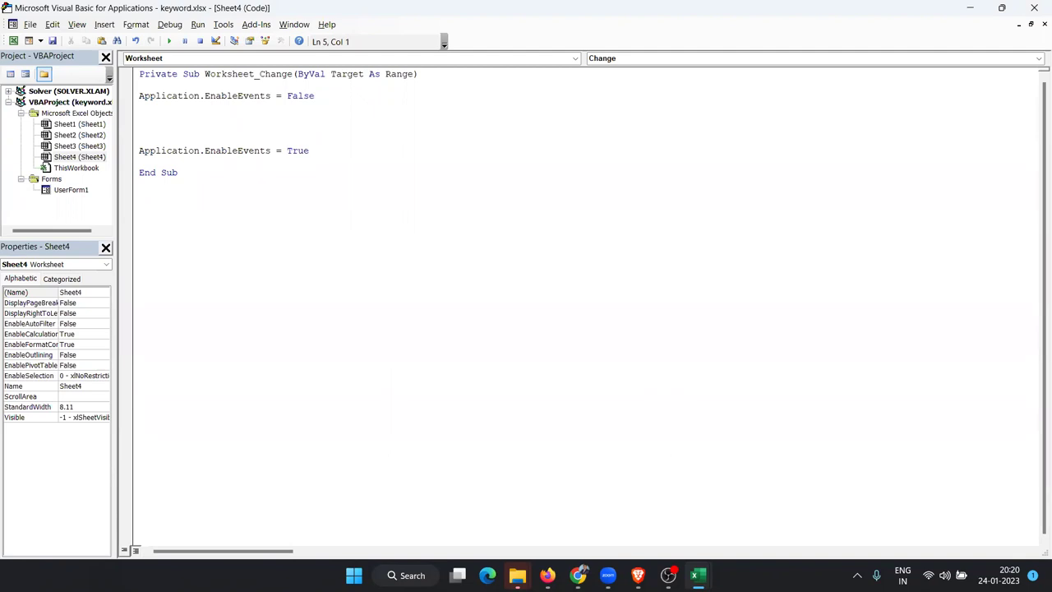
Step: Insert If Target.Row = 1 And Target.Column = 1 Then … End If with an empty body
{"action": "type", "text": "if "}
{"action": "type", "text": "target.Ro"}
{"action": "key", "text": "Tab"}
{"action": "type", "text": "target.Row="}
{"action": "type", "text": "1 and target.Col"}
{"action": "key", "text": "Tab"}
{"action": "type", "text": "=1 "}
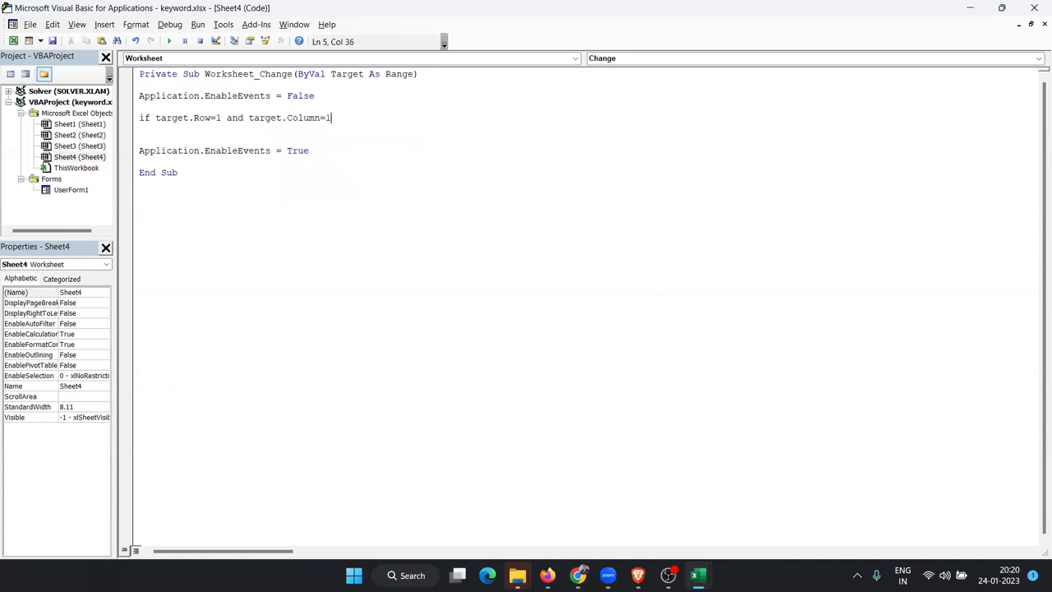
{"action": "type", "text": "then"}
{"action": "key", "text": "Return"}
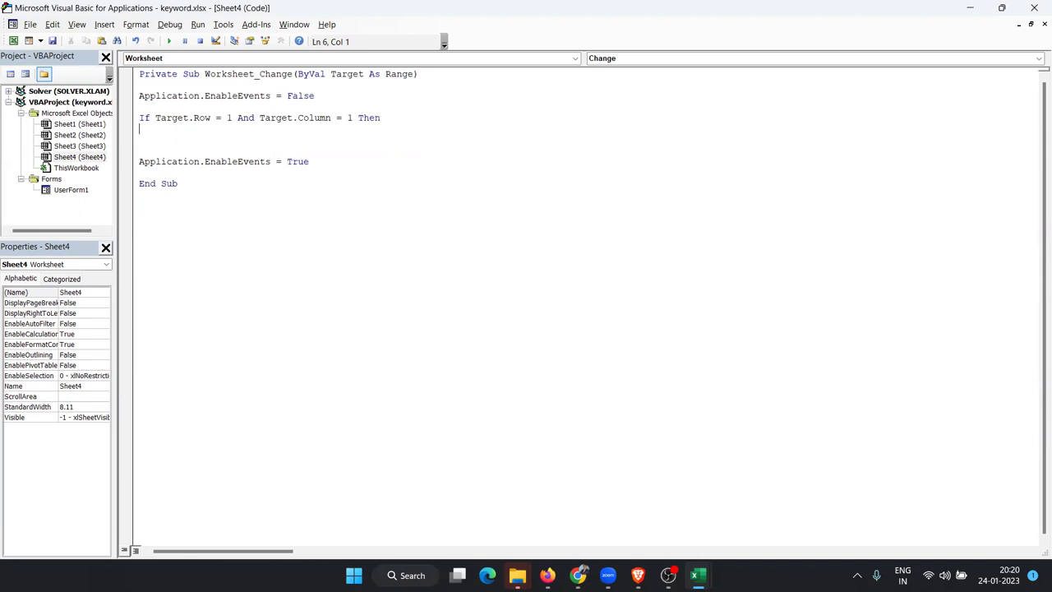
{"action": "key", "text": "Return"}
{"action": "key", "text": "Return"}
{"action": "type", "text": "end if"}
{"action": "key", "text": "Up"}
{"action": "key", "text": "Return"}
{"action": "key", "text": "Up"}
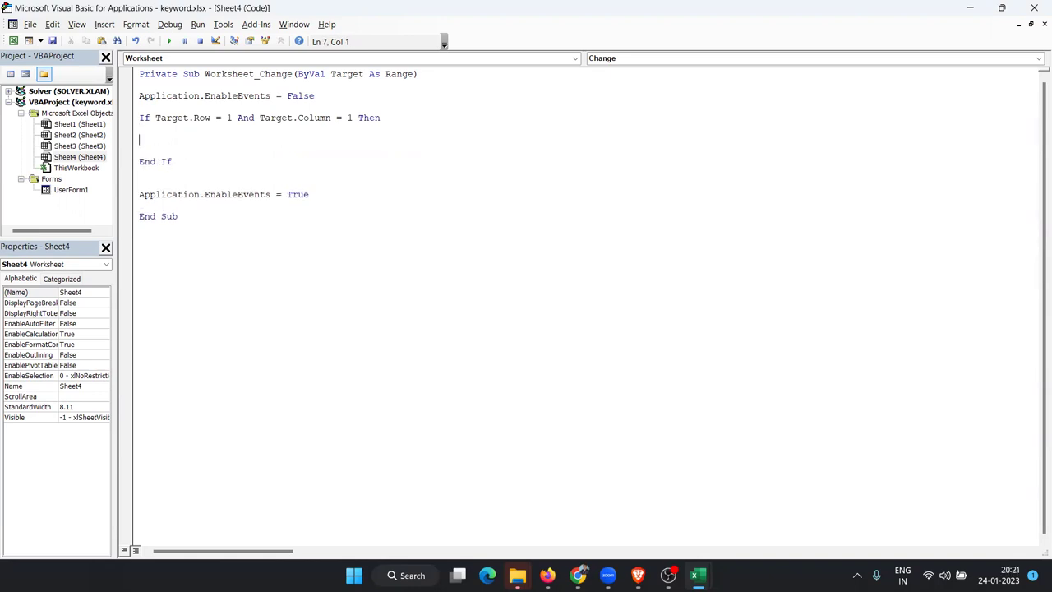
Step: Add Range("A1", Range("A65000").End(xlUp)).Cut inside the If block
{"action": "type", "text": "range(\"A1"}
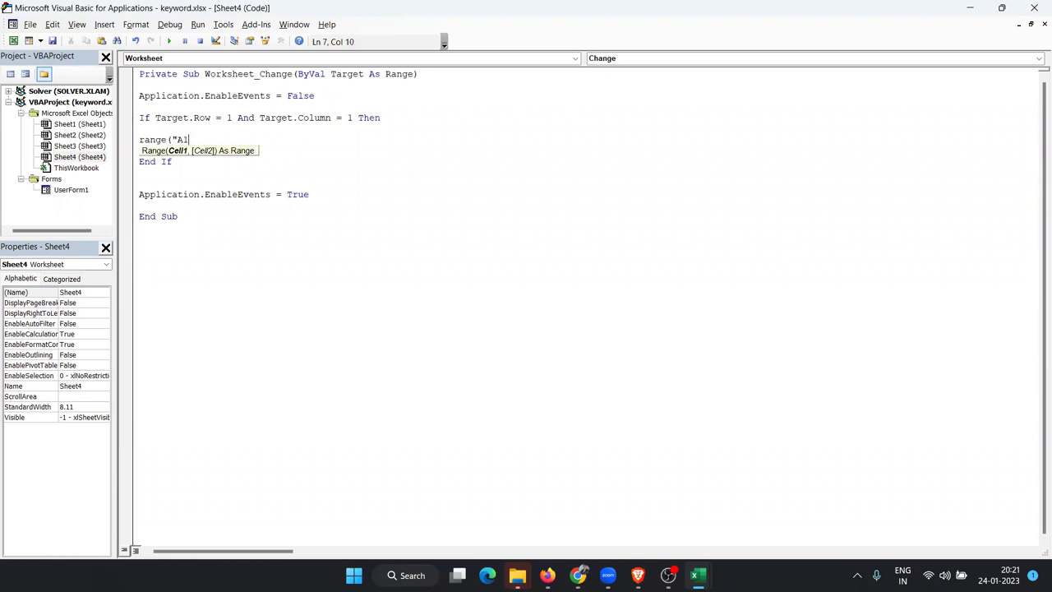
{"action": "type", "text": "\",range"}
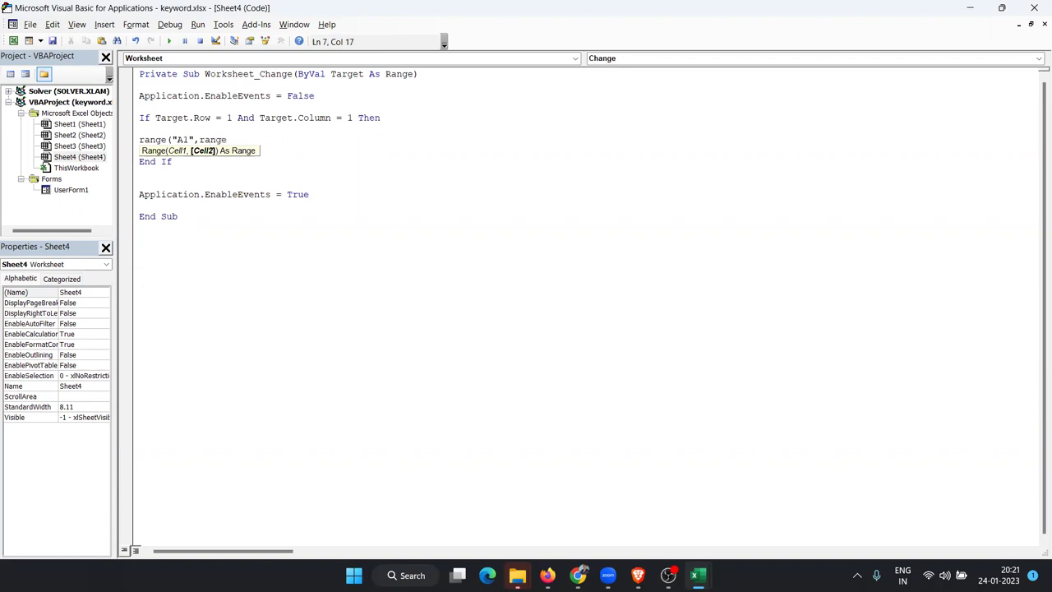
{"action": "type", "text": "(\"A65000\")"}
{"action": "type", "text": ".E"}
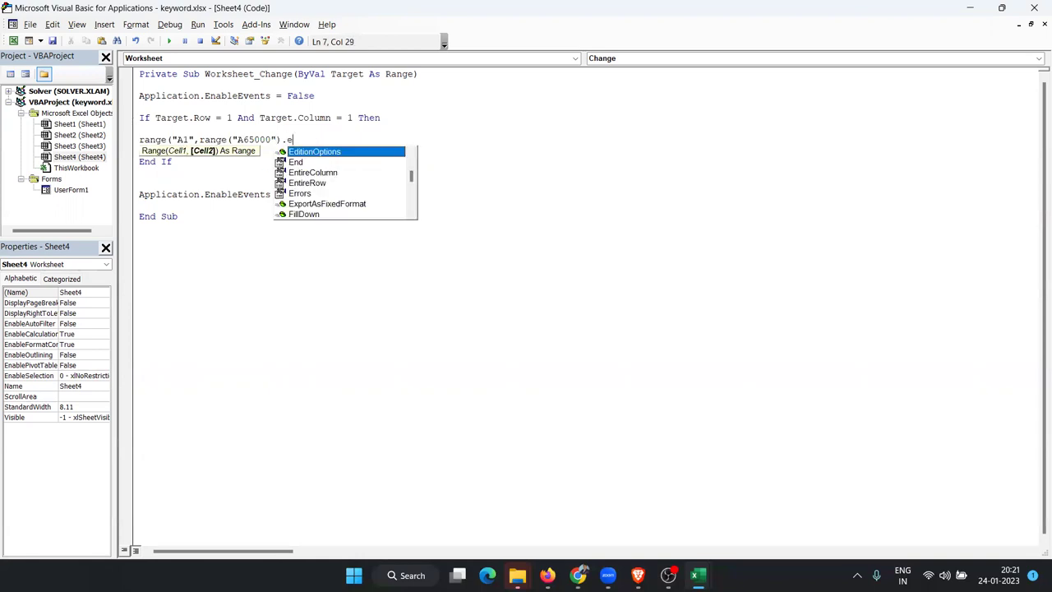
{"action": "key", "text": "Tab"}
{"action": "type", "text": "(xlU"}
{"action": "key", "text": "Tab"}
{"action": "type", "text": "))"}
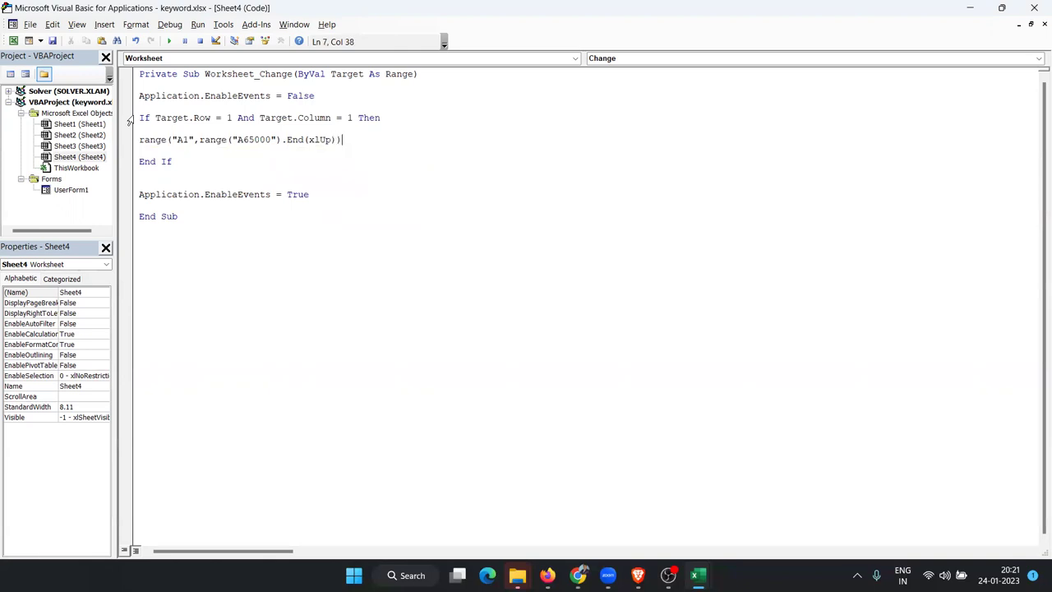
{"action": "type", "text": ".cu"}
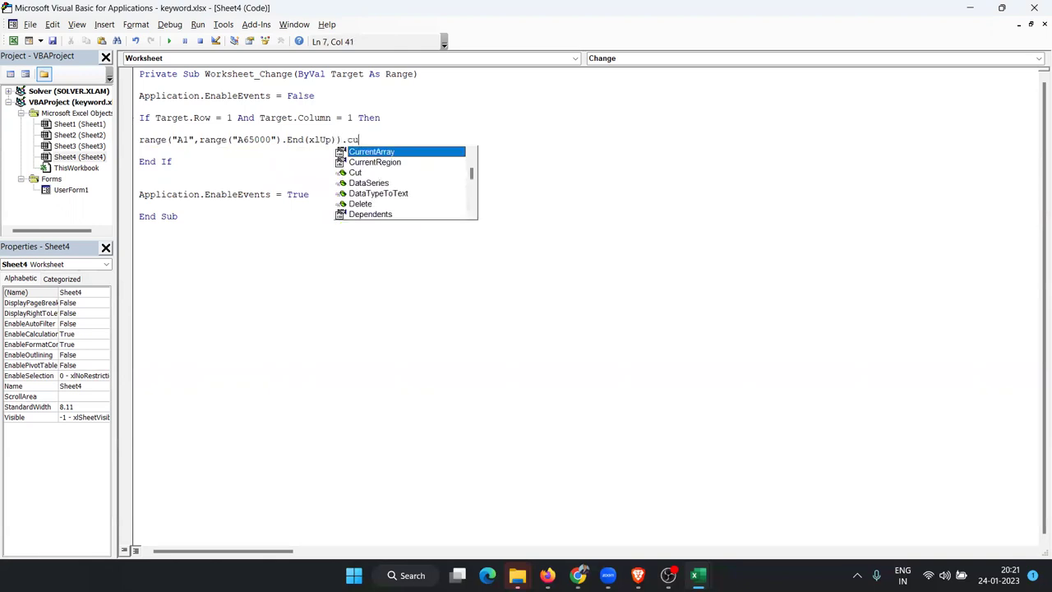
{"action": "type", "text": "t"}
{"action": "key", "text": "Tab"}
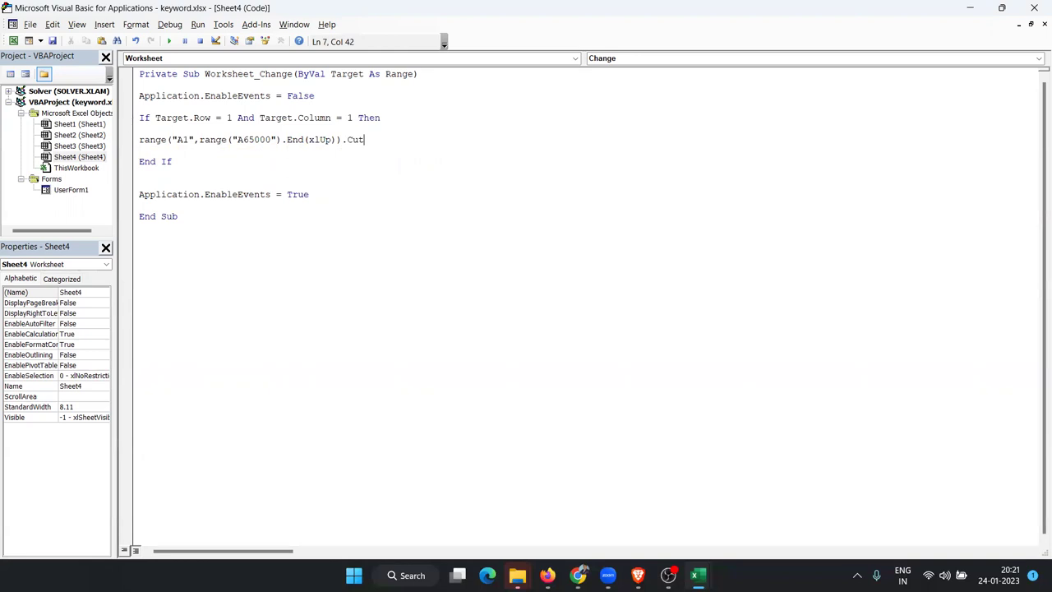
{"action": "key", "text": "Return"}
Step: Add Range("A2").Select, ActiveSheet.Paste and Range("A1").Select, removing the blank line before End If
{"action": "type", "text": "range"}
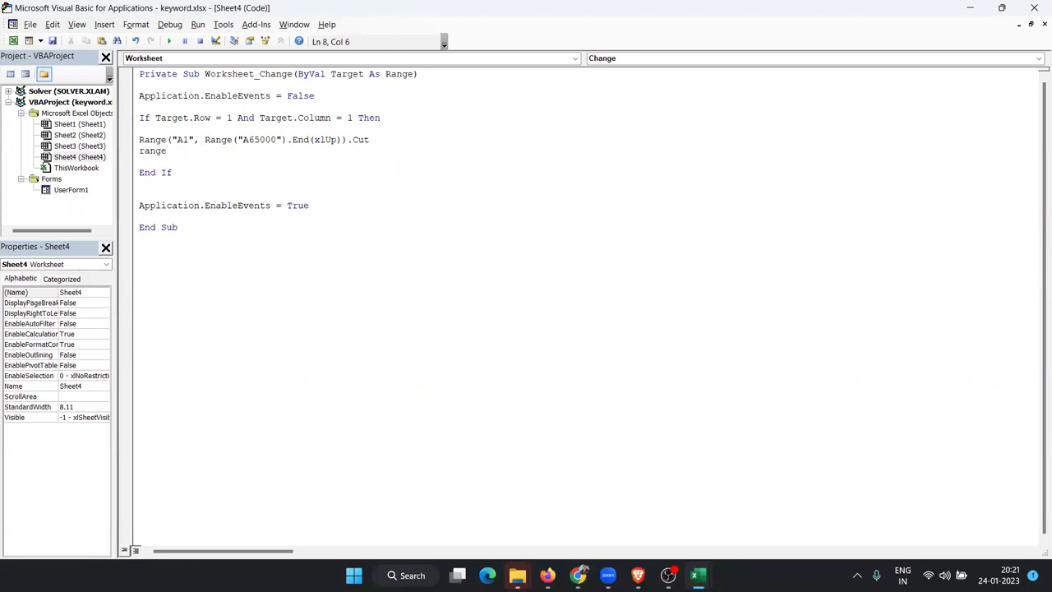
{"action": "type", "text": "(\"A2"}
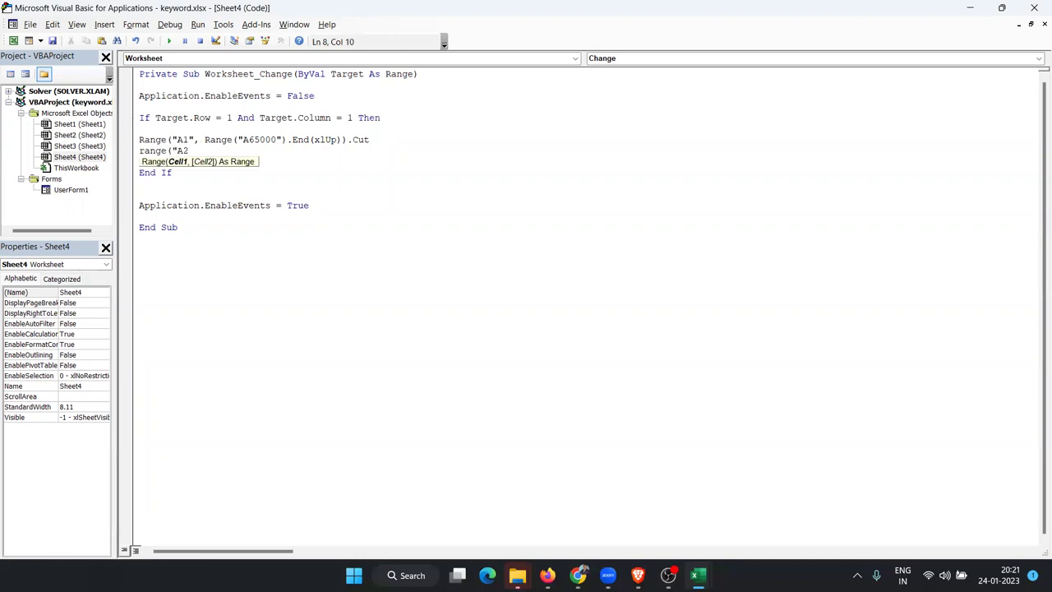
{"action": "type", "text": "\")."}
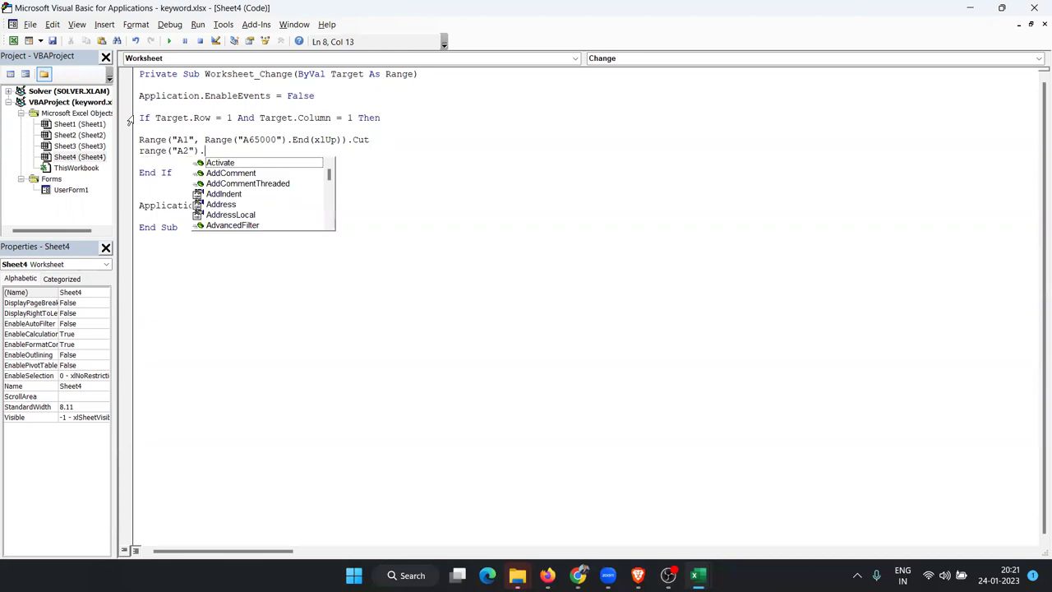
{"action": "type", "text": "s"}
{"action": "key", "text": "Down"}
{"action": "key", "text": "Return"}
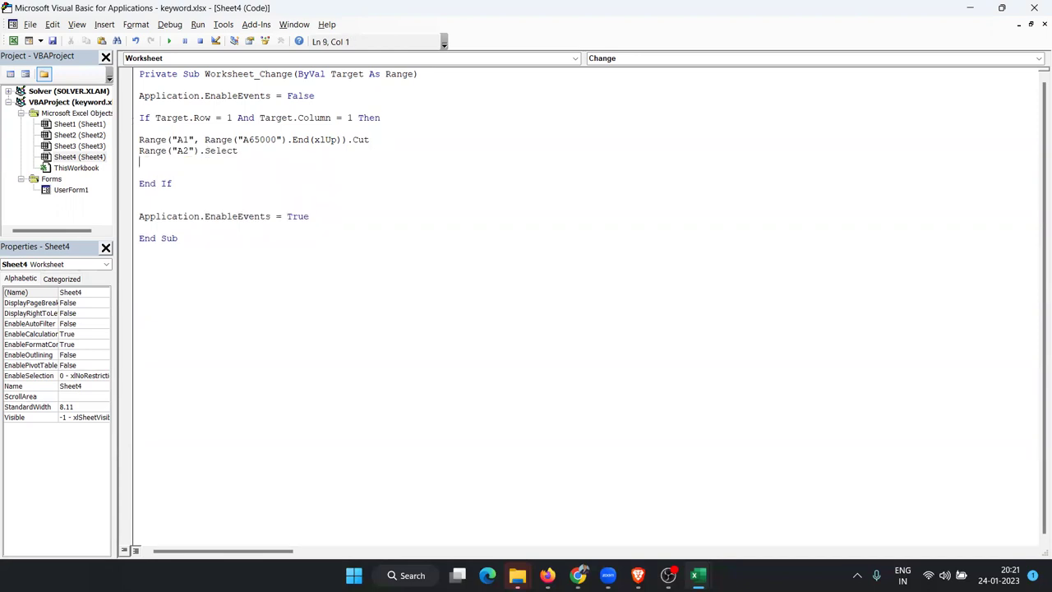
{"action": "type", "text": "activesheet"}
{"action": "type", "text": ".paste"}
{"action": "key", "text": "Return"}
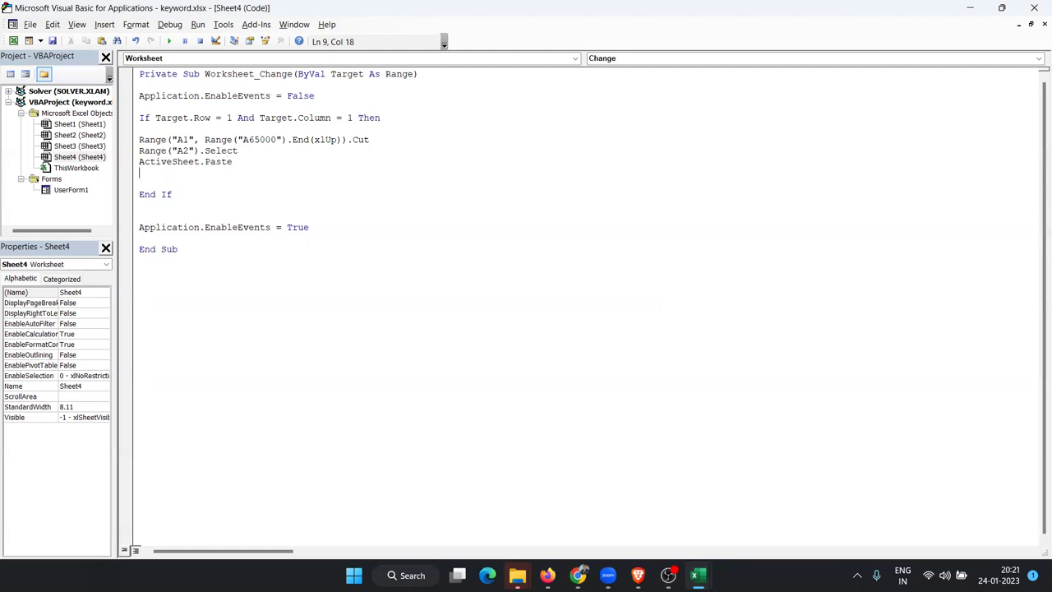
{"action": "type", "text": "range(\"A1\")"}
{"action": "type", "text": ".se"}
{"action": "key", "text": "Tab"}
{"action": "key", "text": "Return"}
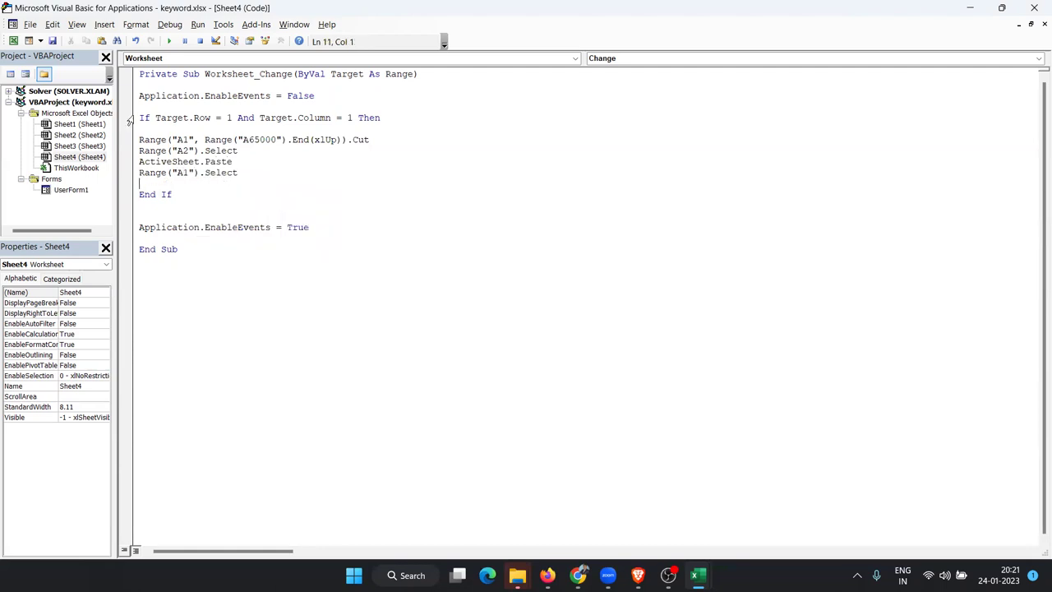
{"action": "key", "text": "Delete"}
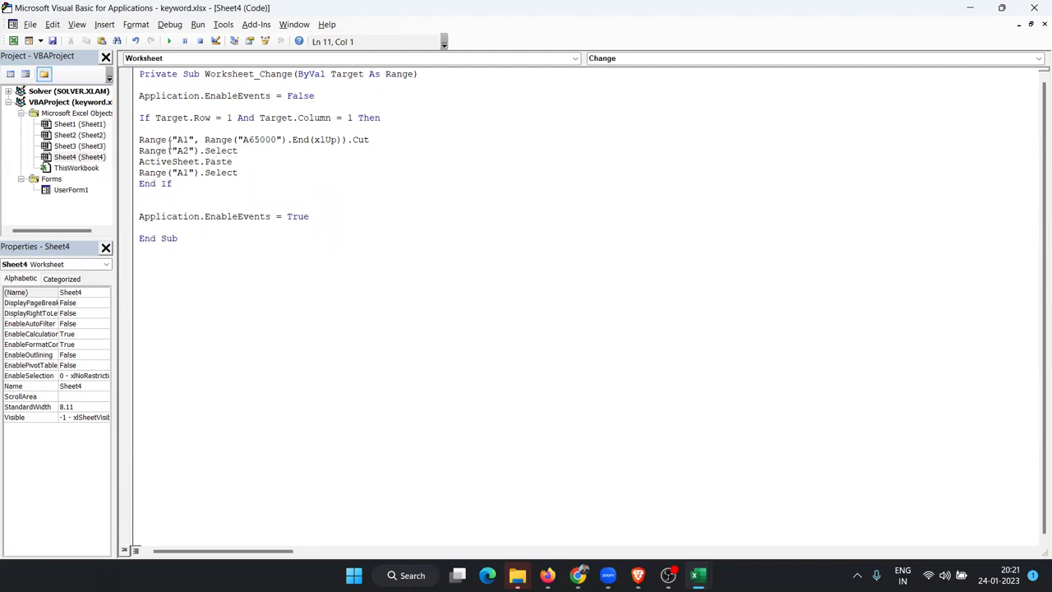
{"action": "left_click", "coordinate": [211, 203]}
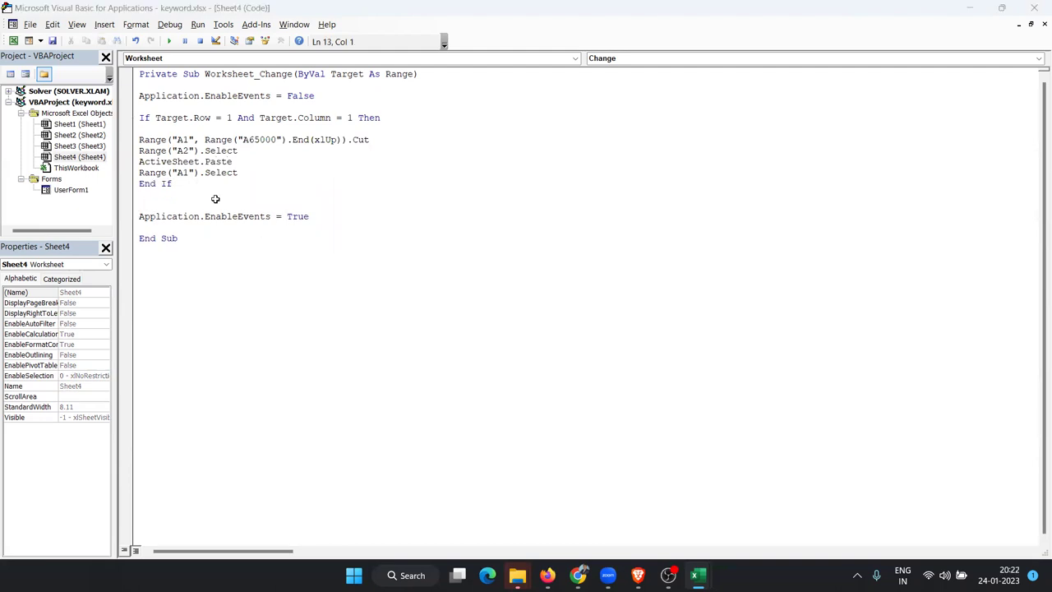
{"action": "key", "text": "alt+F11"}
Step: Enter five test names one after another in A1, each pushing earlier entries down
{"action": "left_click", "coordinate": [127, 189]}
{"action": "type", "text": "p"}
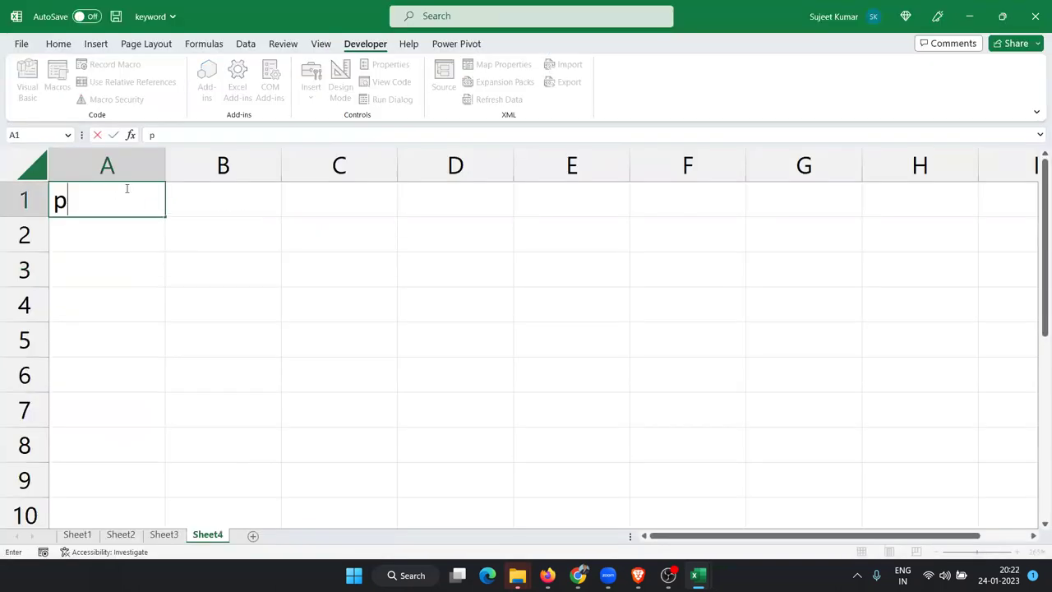
{"action": "type", "text": "uja"}
{"action": "key", "text": "Return"}
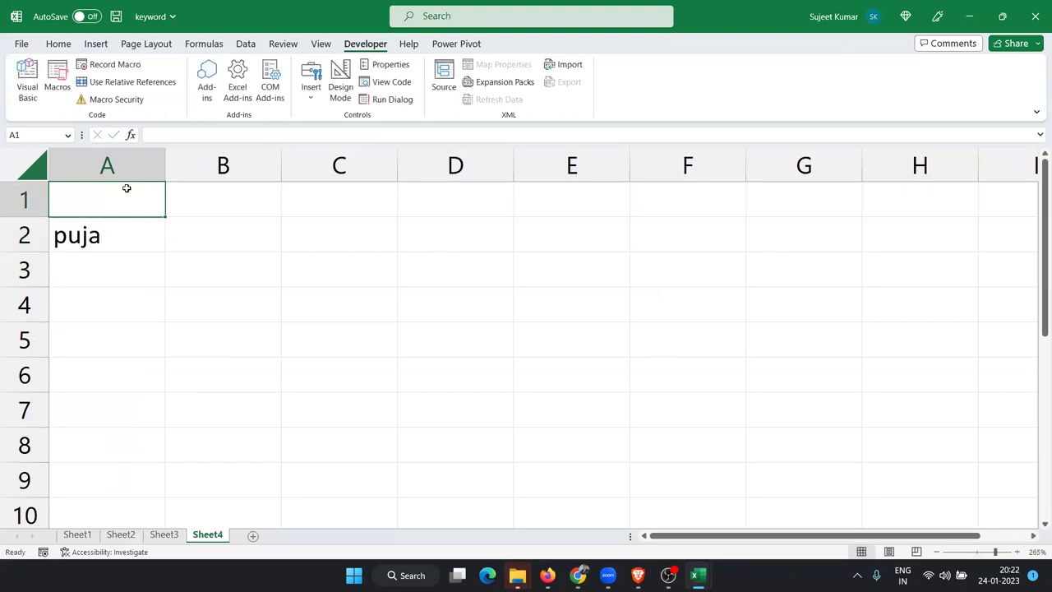
{"action": "type", "text": "Mohan"}
{"action": "key", "text": "Return"}
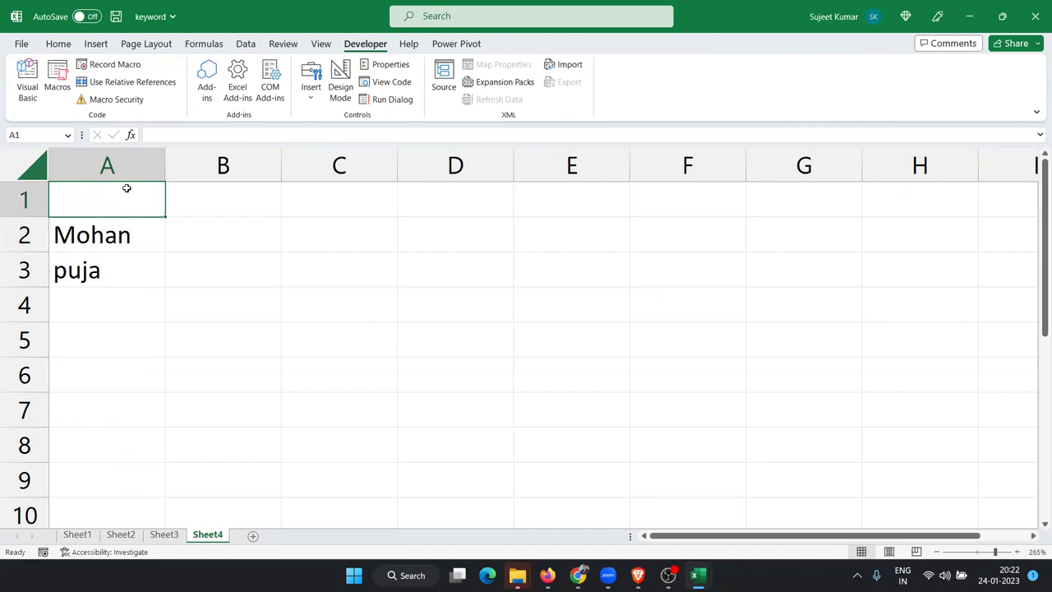
{"action": "type", "text": "Uday"}
{"action": "key", "text": "Return"}
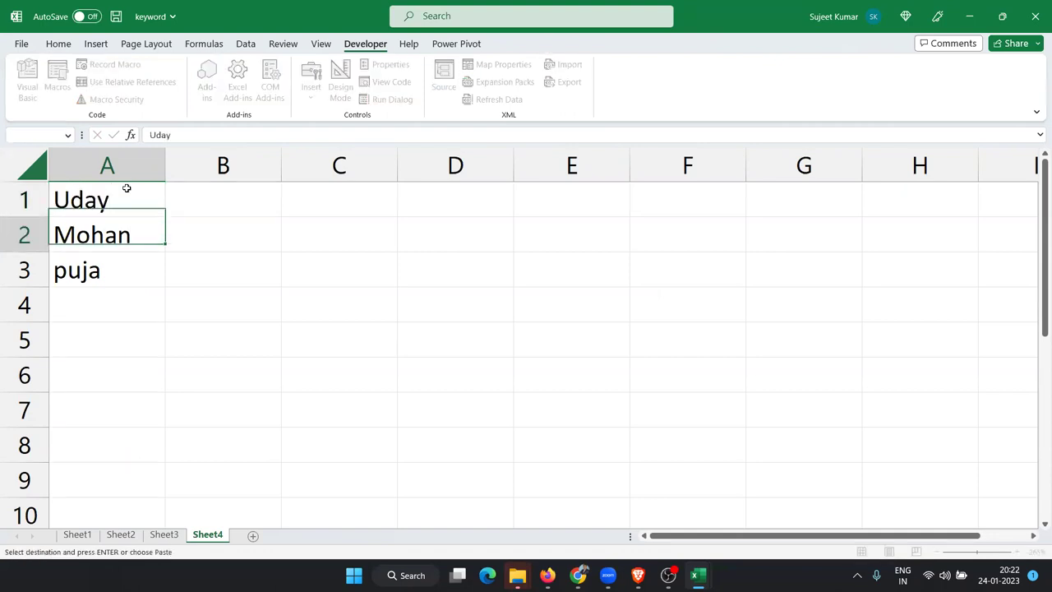
{"action": "type", "text": "Om"}
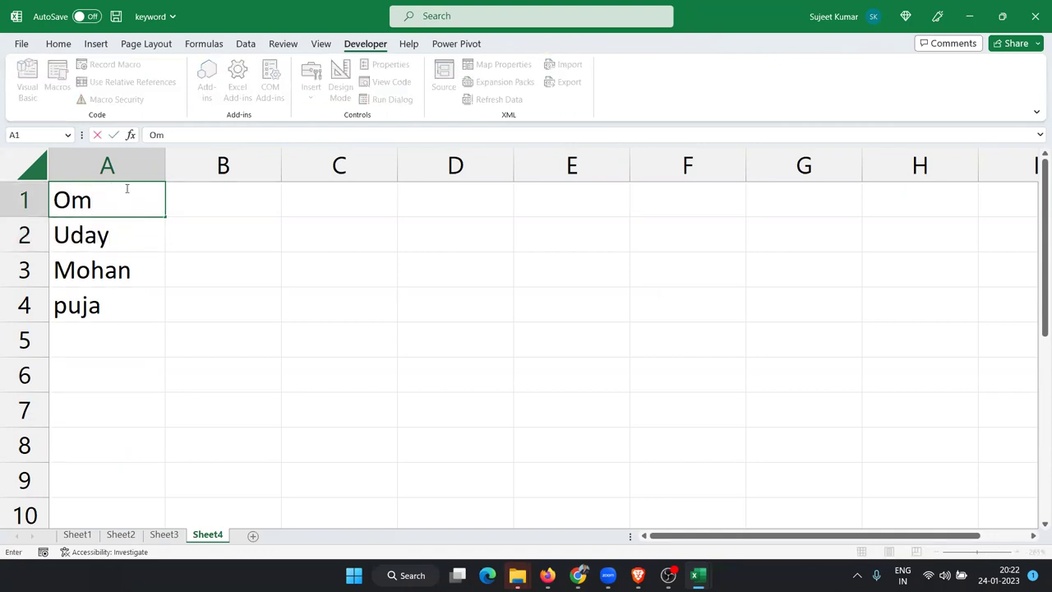
{"action": "key", "text": "Return"}
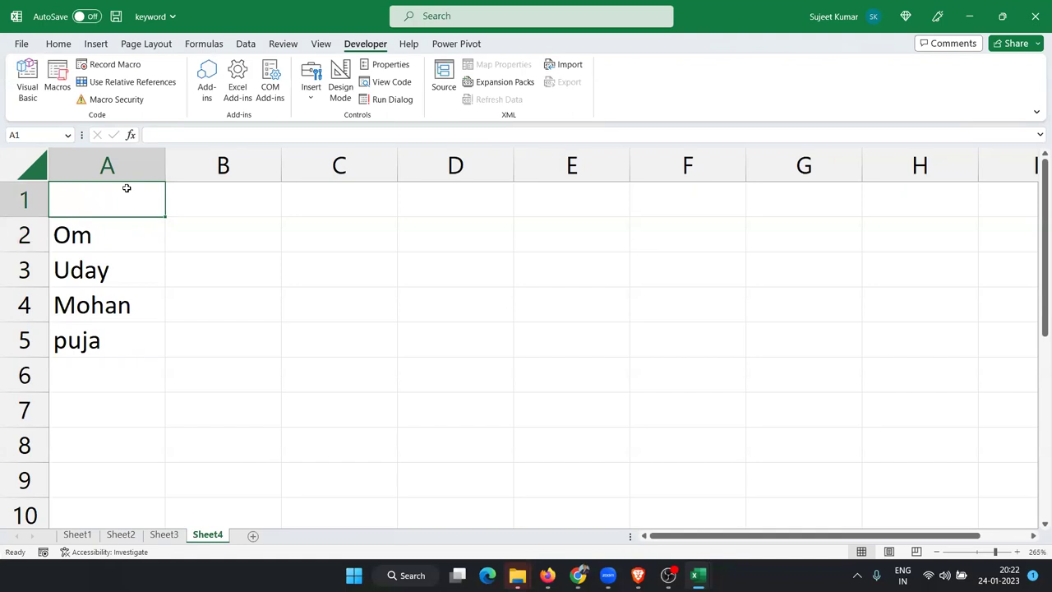
{"action": "type", "text": "Inder"}
{"action": "key", "text": "Return"}
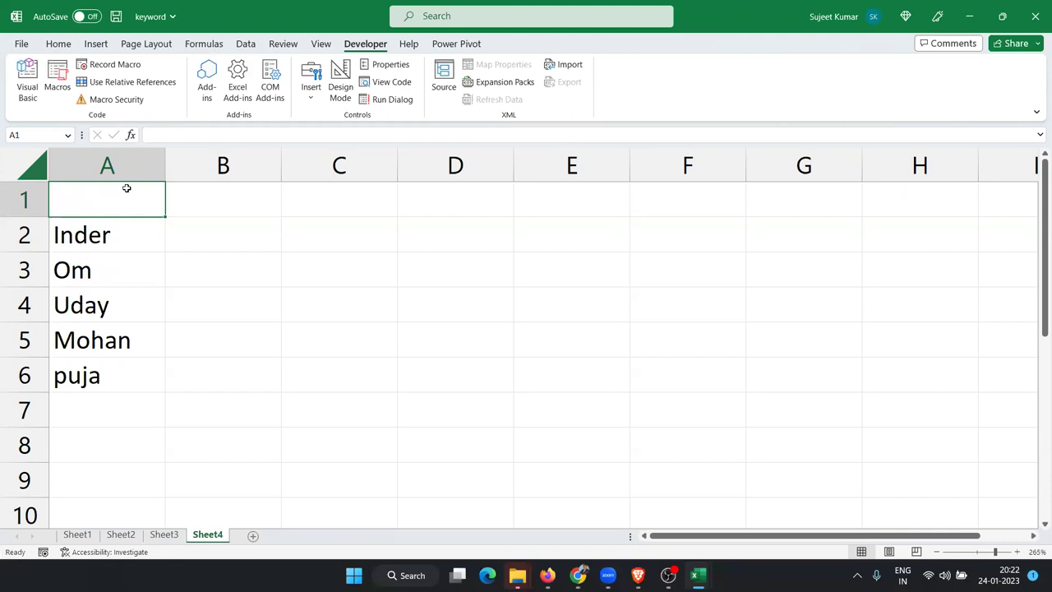
Step: Return to Sheet4's macro code and move up toward the top of the procedure
{"action": "key", "text": "alt+F11"}
{"action": "key", "text": "Up"}
{"action": "key", "text": "Up"}
{"action": "key", "text": "Up"}
{"action": "key", "text": "Up"}
{"action": "key", "text": "Up"}
{"action": "key", "text": "Up"}
{"action": "key", "text": "Up"}
{"action": "key", "text": "Up"}
{"action": "key", "text": "Up"}
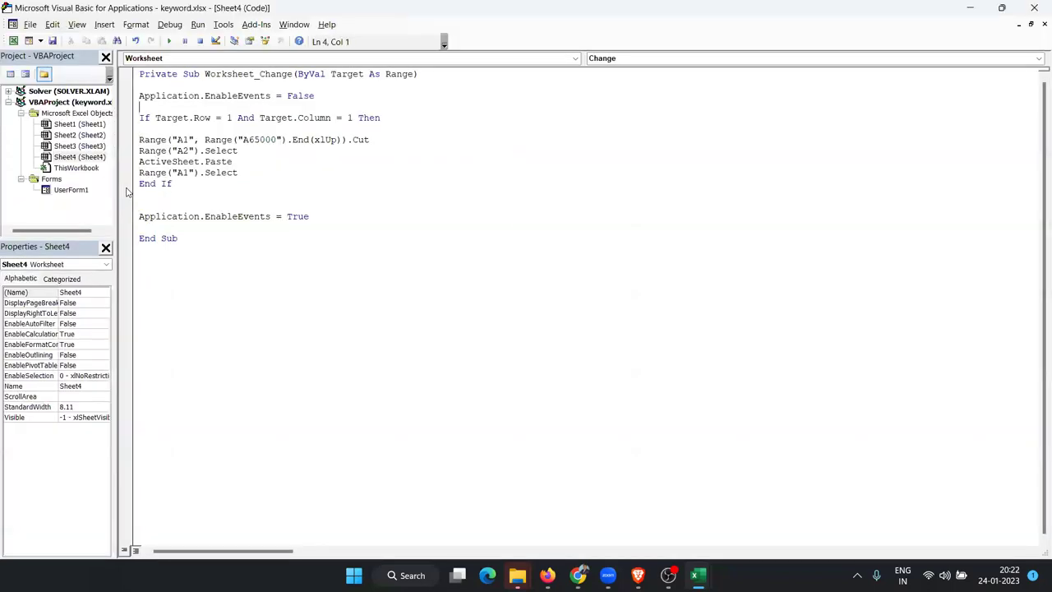
Step: Insert Application.DisplayAlerts = False below the EnableEvents = False line, then return to Excel
{"action": "key", "text": "Return"}
{"action": "key", "text": "Up"}
{"action": "type", "text": "application.di"}
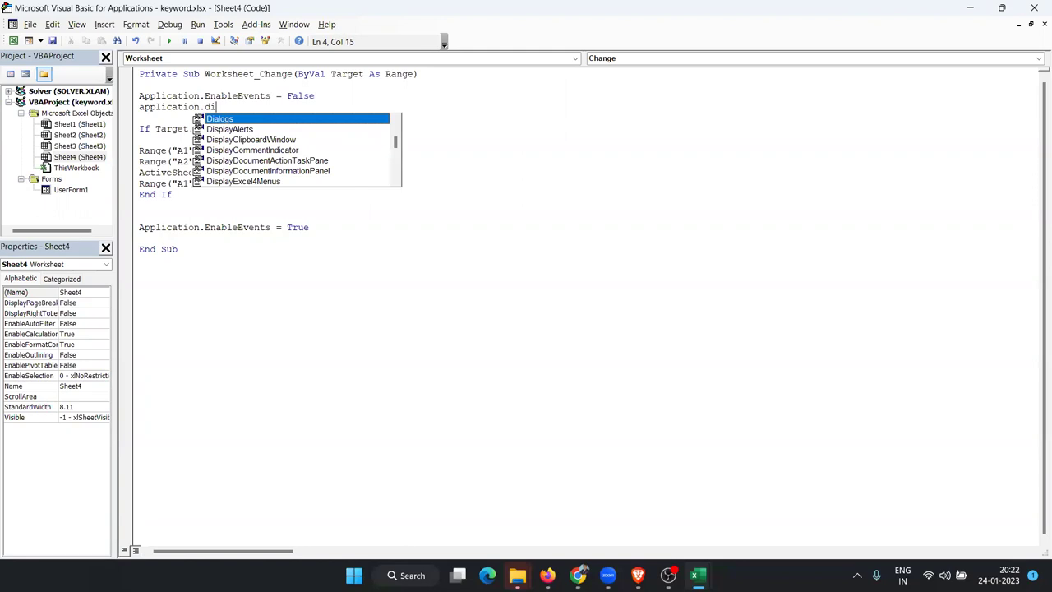
{"action": "key", "text": "Down"}
{"action": "key", "text": "Tab"}
{"action": "type", "text": "="}
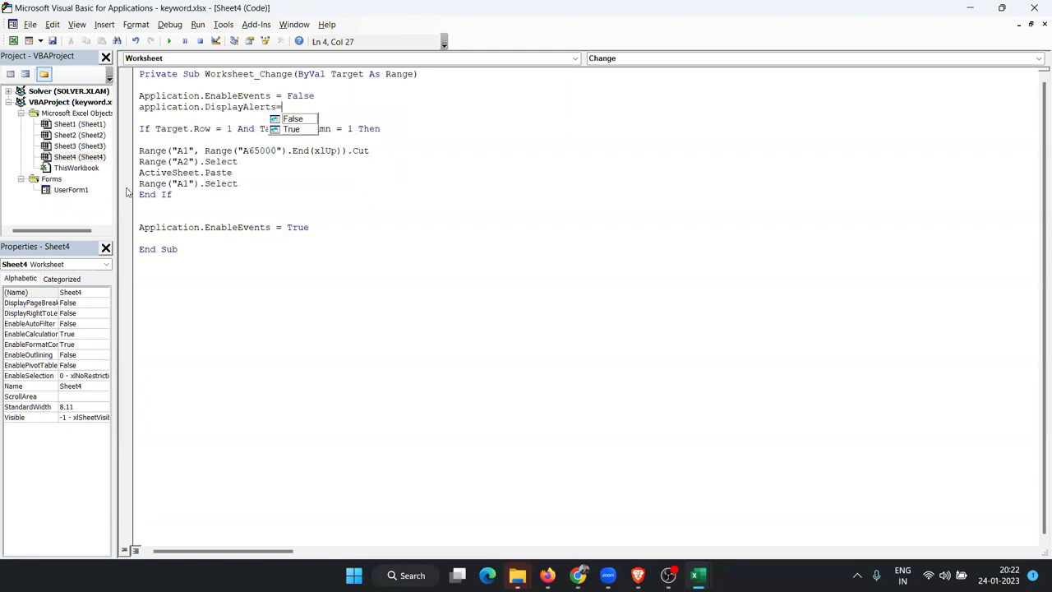
{"action": "type", "text": "fas"}
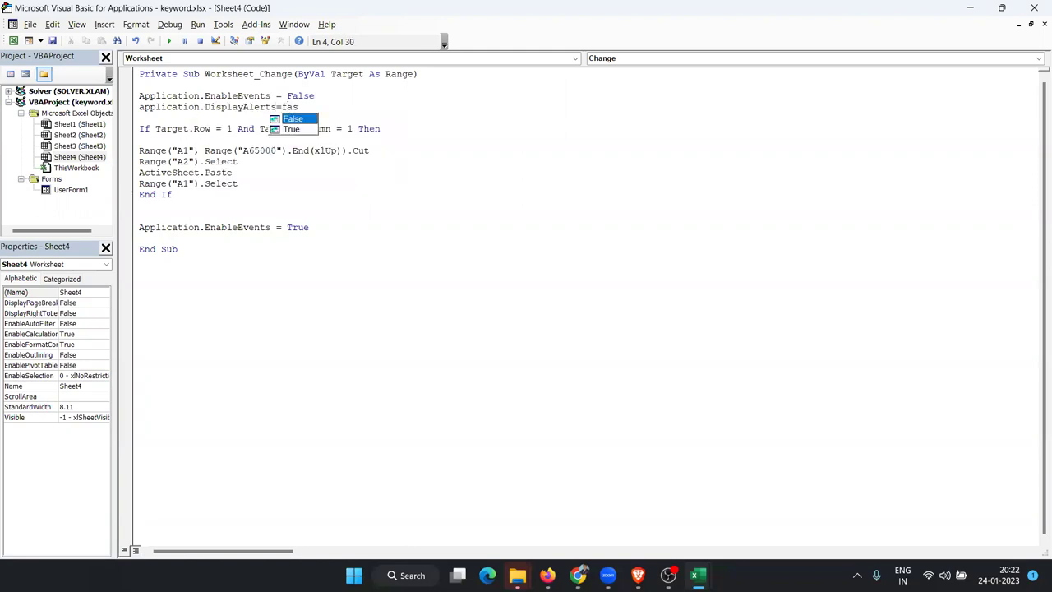
{"action": "key", "text": "Tab"}
{"action": "key", "text": "Down"}
{"action": "key", "text": "alt+F11"}
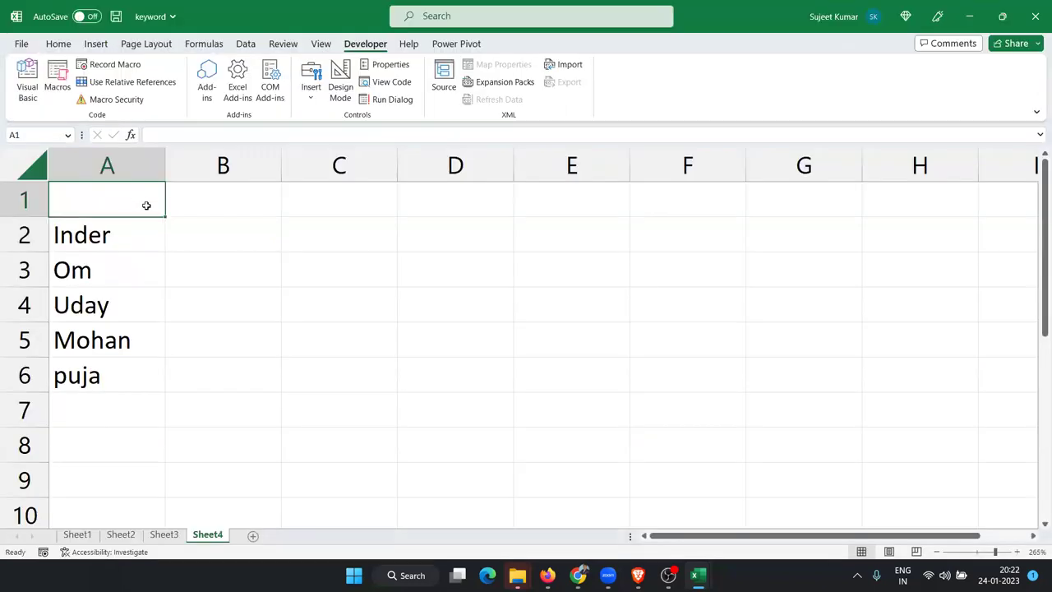
Step: Enter two more test names in A1, then return to the macro code
{"action": "type", "text": "Om"}
{"action": "key", "text": "Return"}
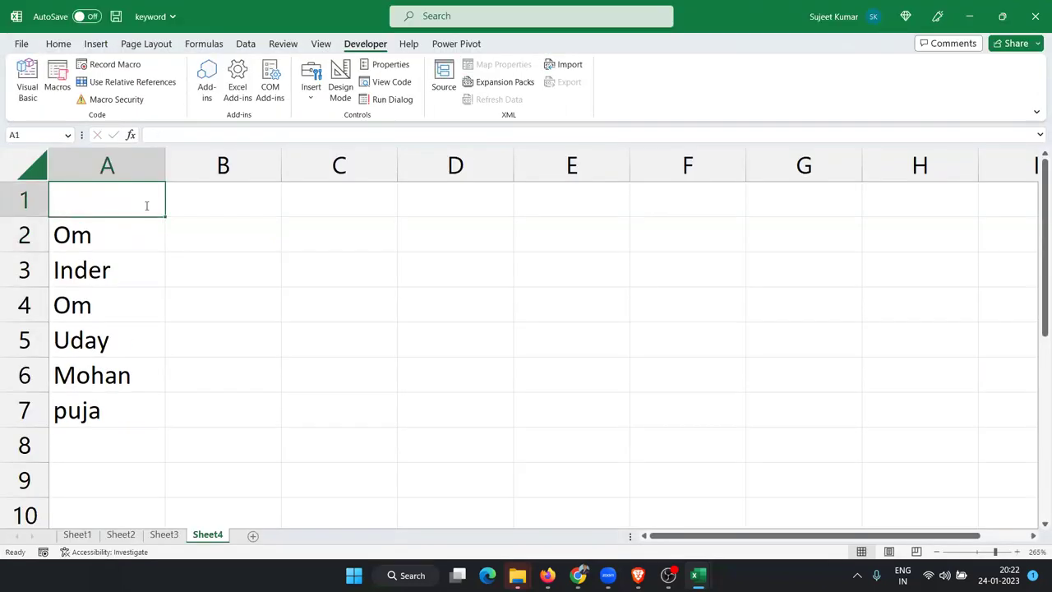
{"action": "type", "text": "Uday"}
{"action": "key", "text": "Return"}
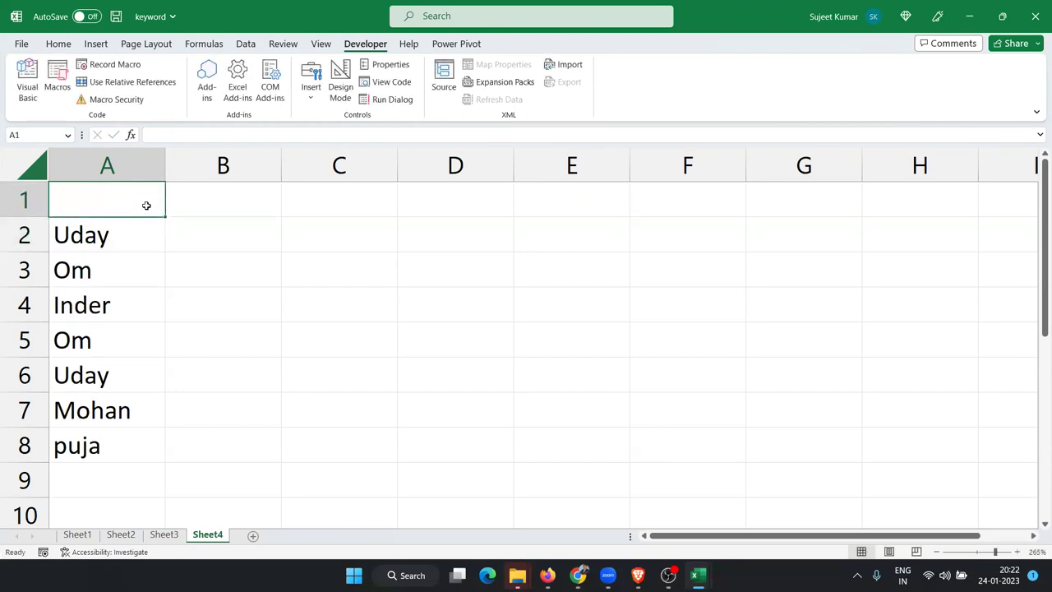
{"action": "key", "text": "alt+F11"}
{"action": "left_click", "coordinate": [233, 272]}
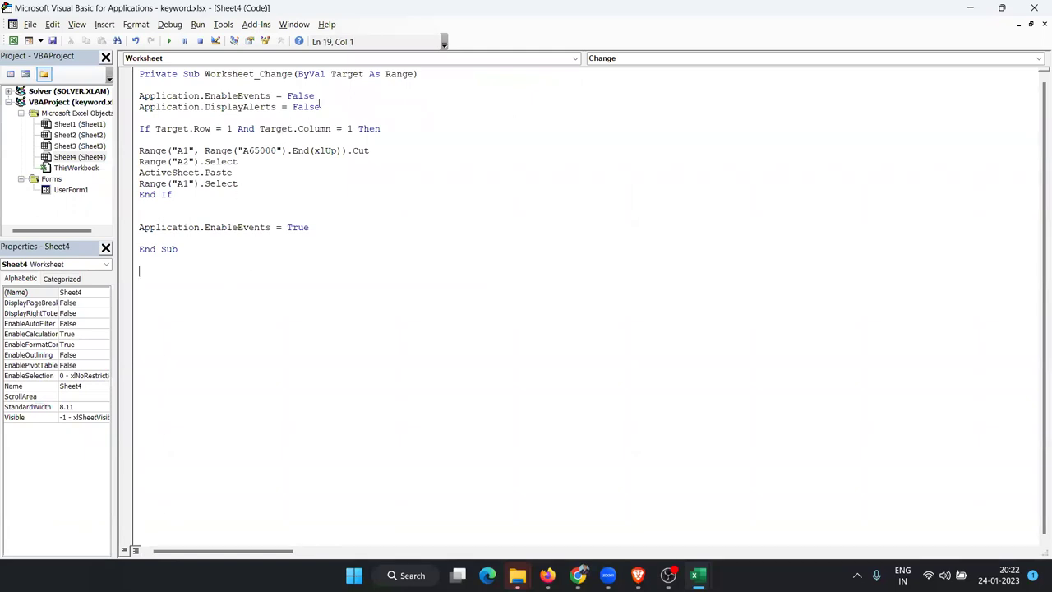
Step: Highlight the EnableEvents = False and True lines to explain them, then show the desktop
{"action": "left_click_drag", "start_coordinate": [316, 96], "coordinate": [171, 96]}
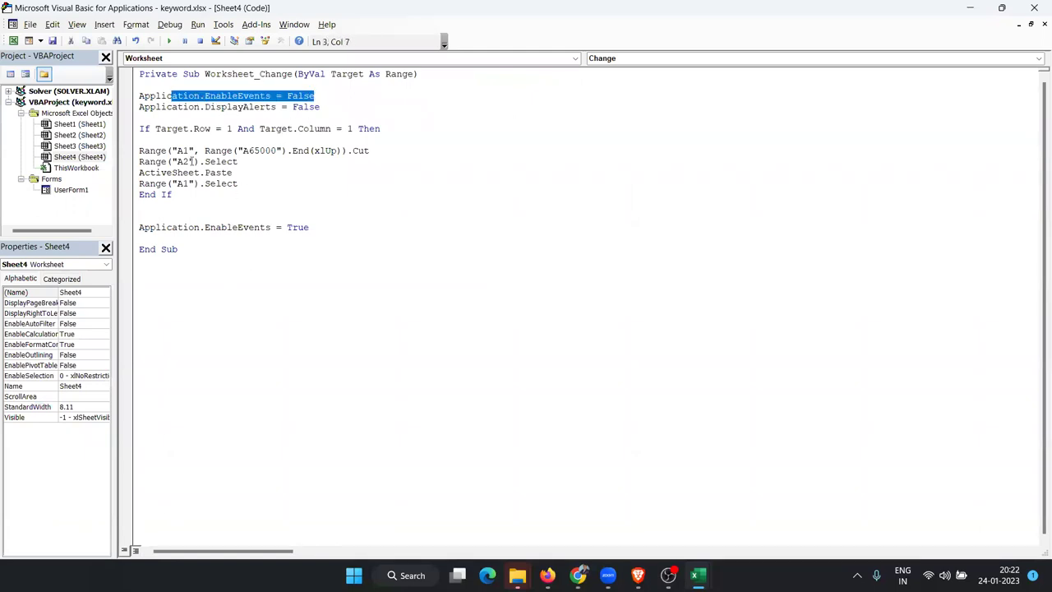
{"action": "left_click_drag", "start_coordinate": [310, 228], "coordinate": [134, 227]}
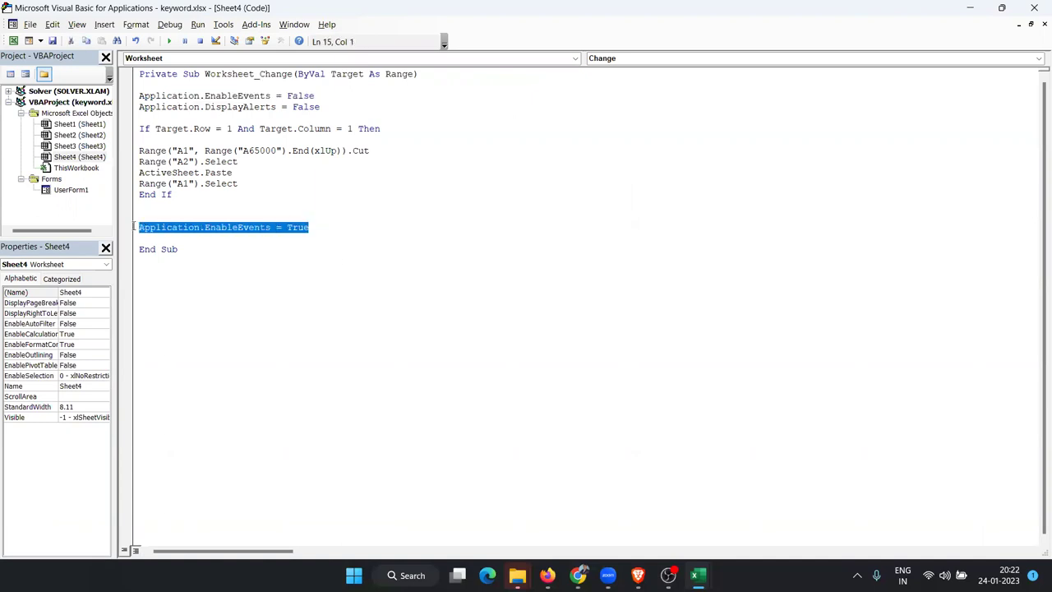
{"action": "left_click", "coordinate": [160, 268]}
{"action": "double_click", "coordinate": [170, 229]}
{"action": "left_click", "coordinate": [167, 227]}
{"action": "left_click", "coordinate": [177, 270]}
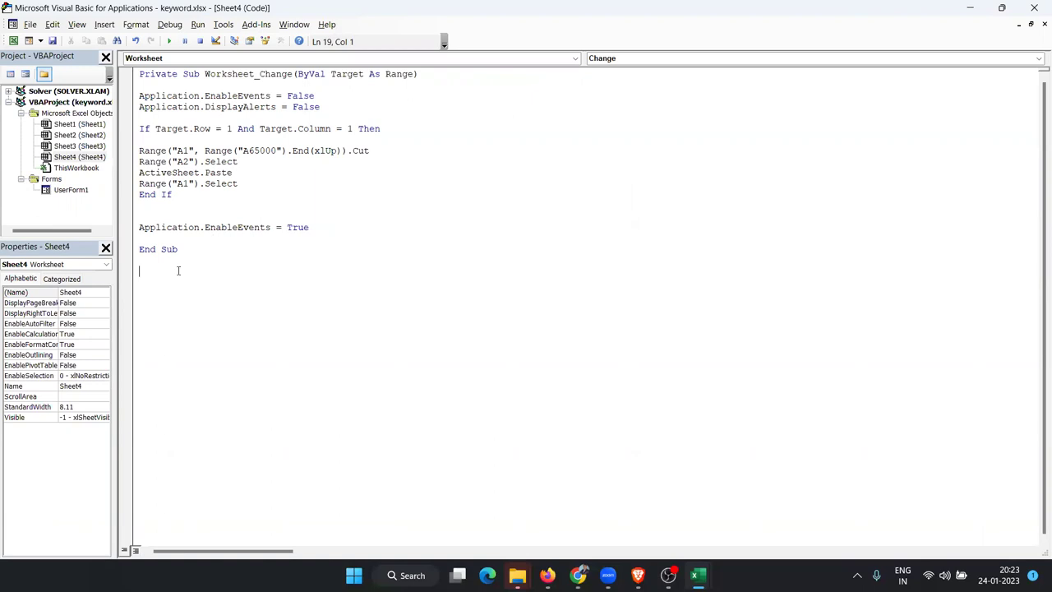
{"action": "key", "text": "super+d"}
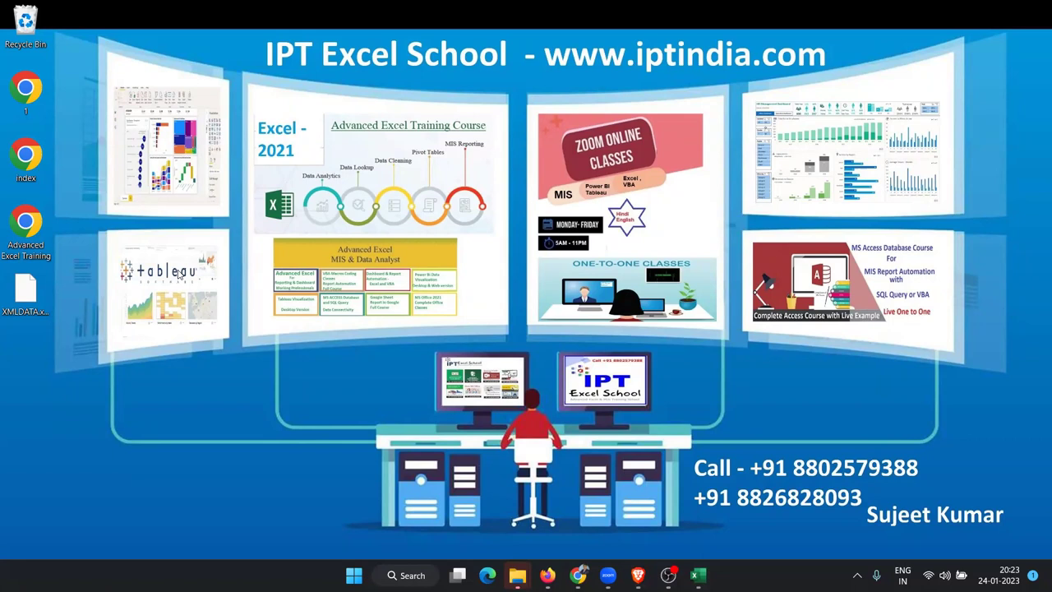
{"action": "key", "text": "Tab"}
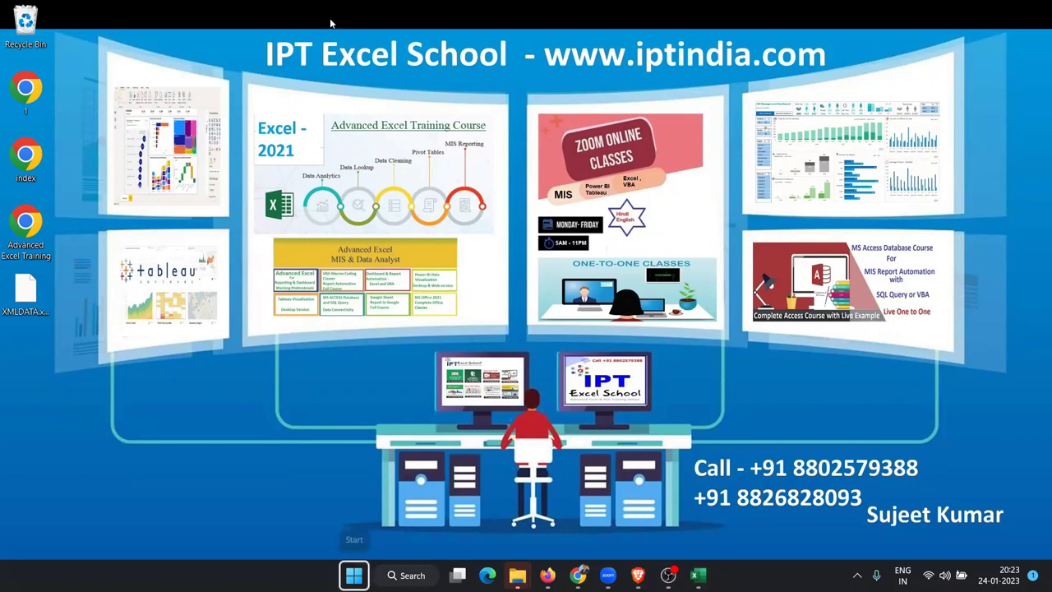